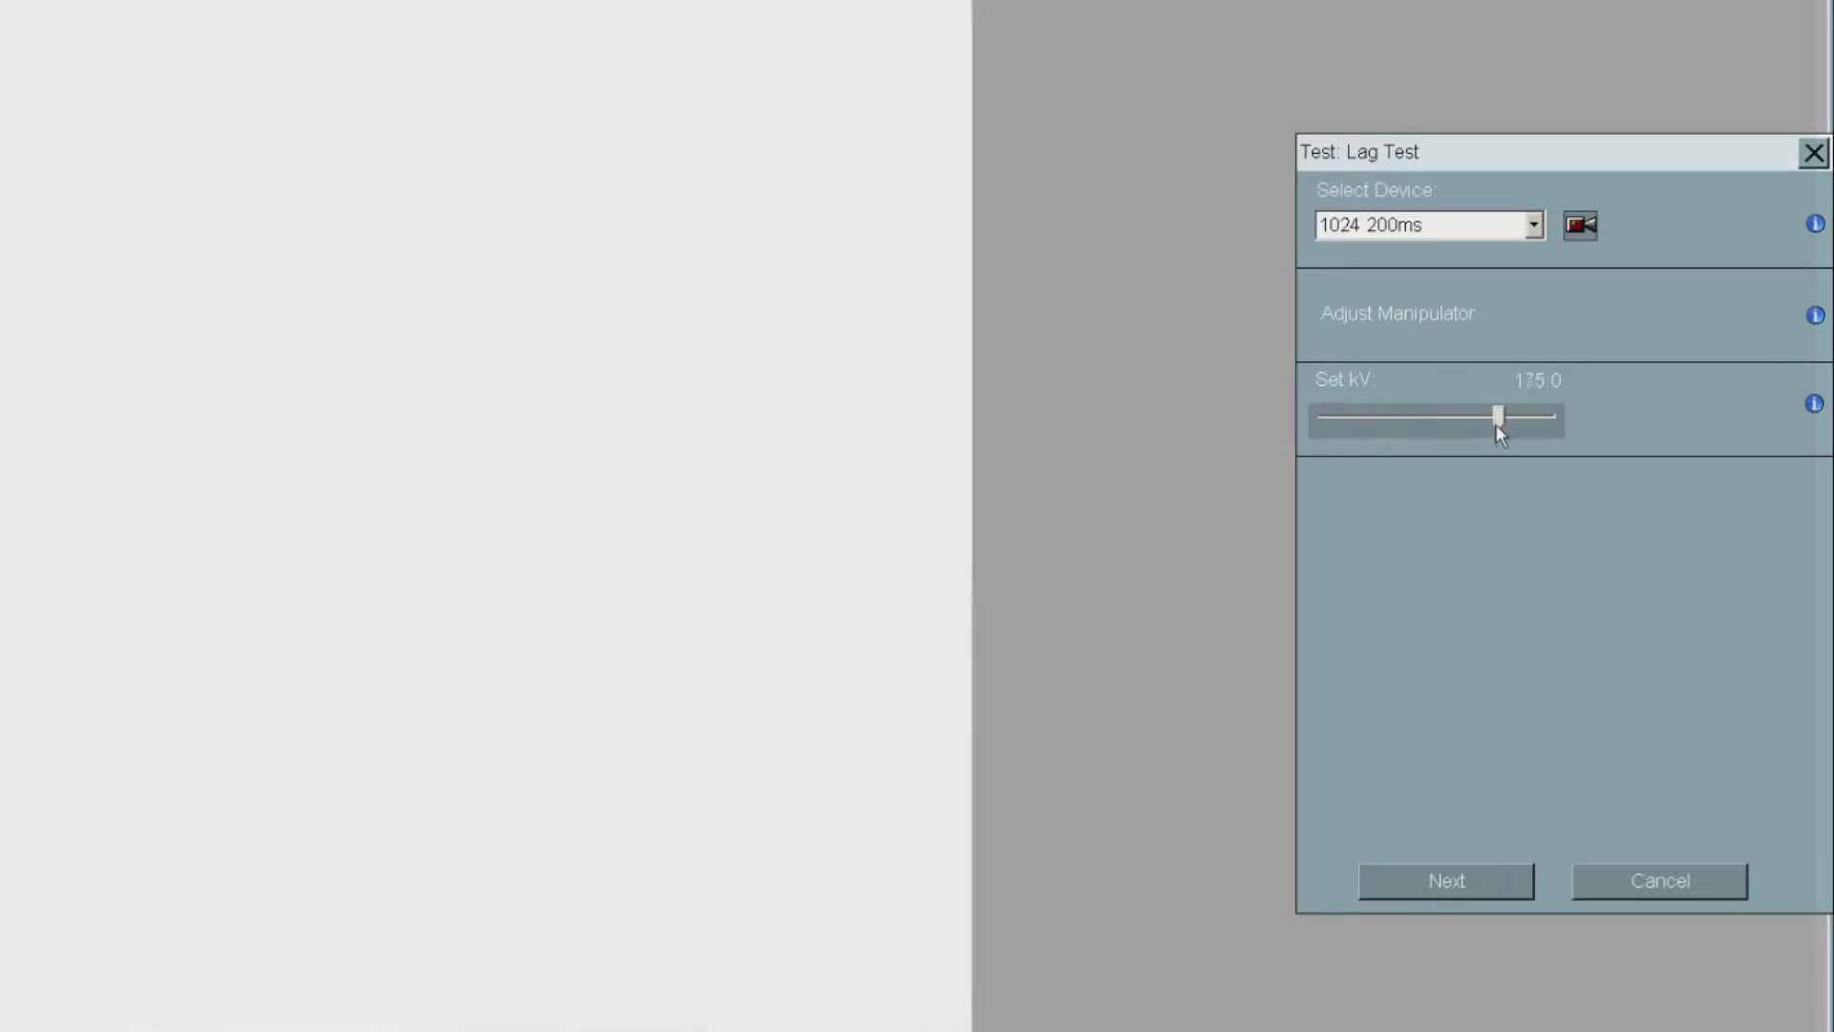
Raise the Lag Test tube voltage to about 200 kV with the Set kV slider
left_click_drag(1520, 425, 1522, 425)
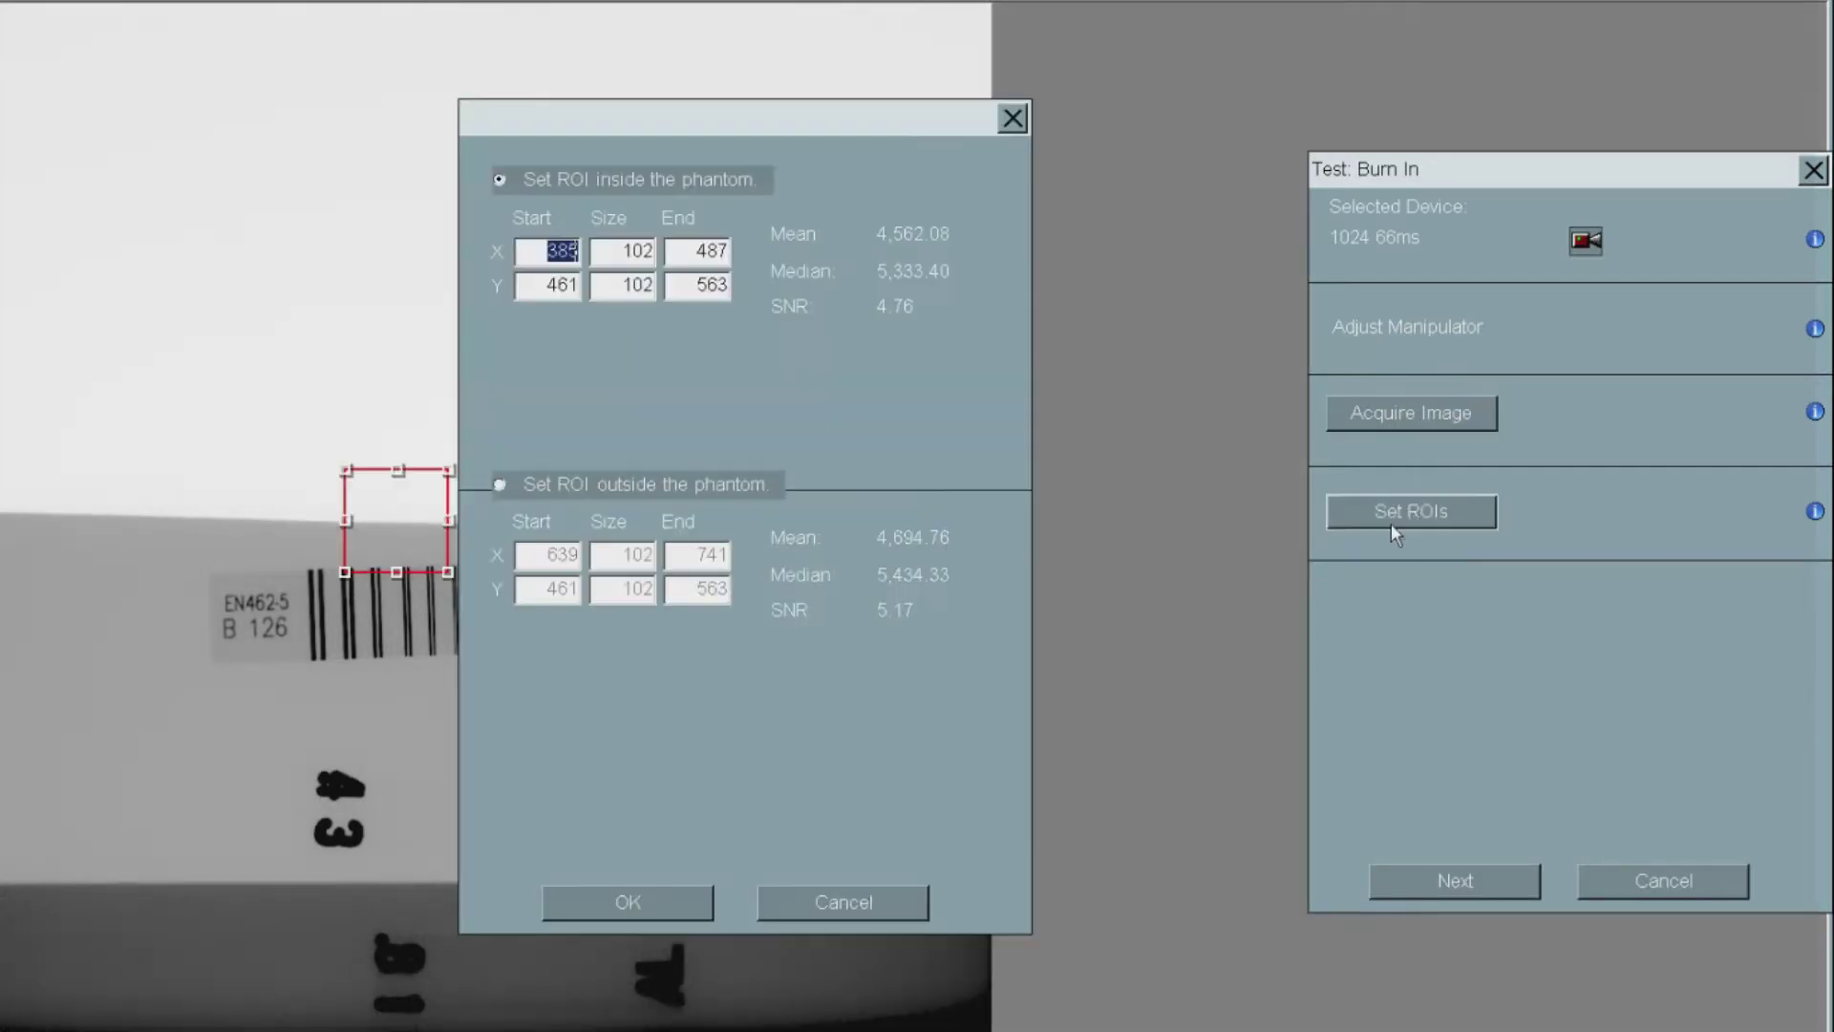
Place the inside- and outside-phantom Burn In ROIs at the phantom's left edge and confirm
left_click_drag(643, 131, 969, 133)
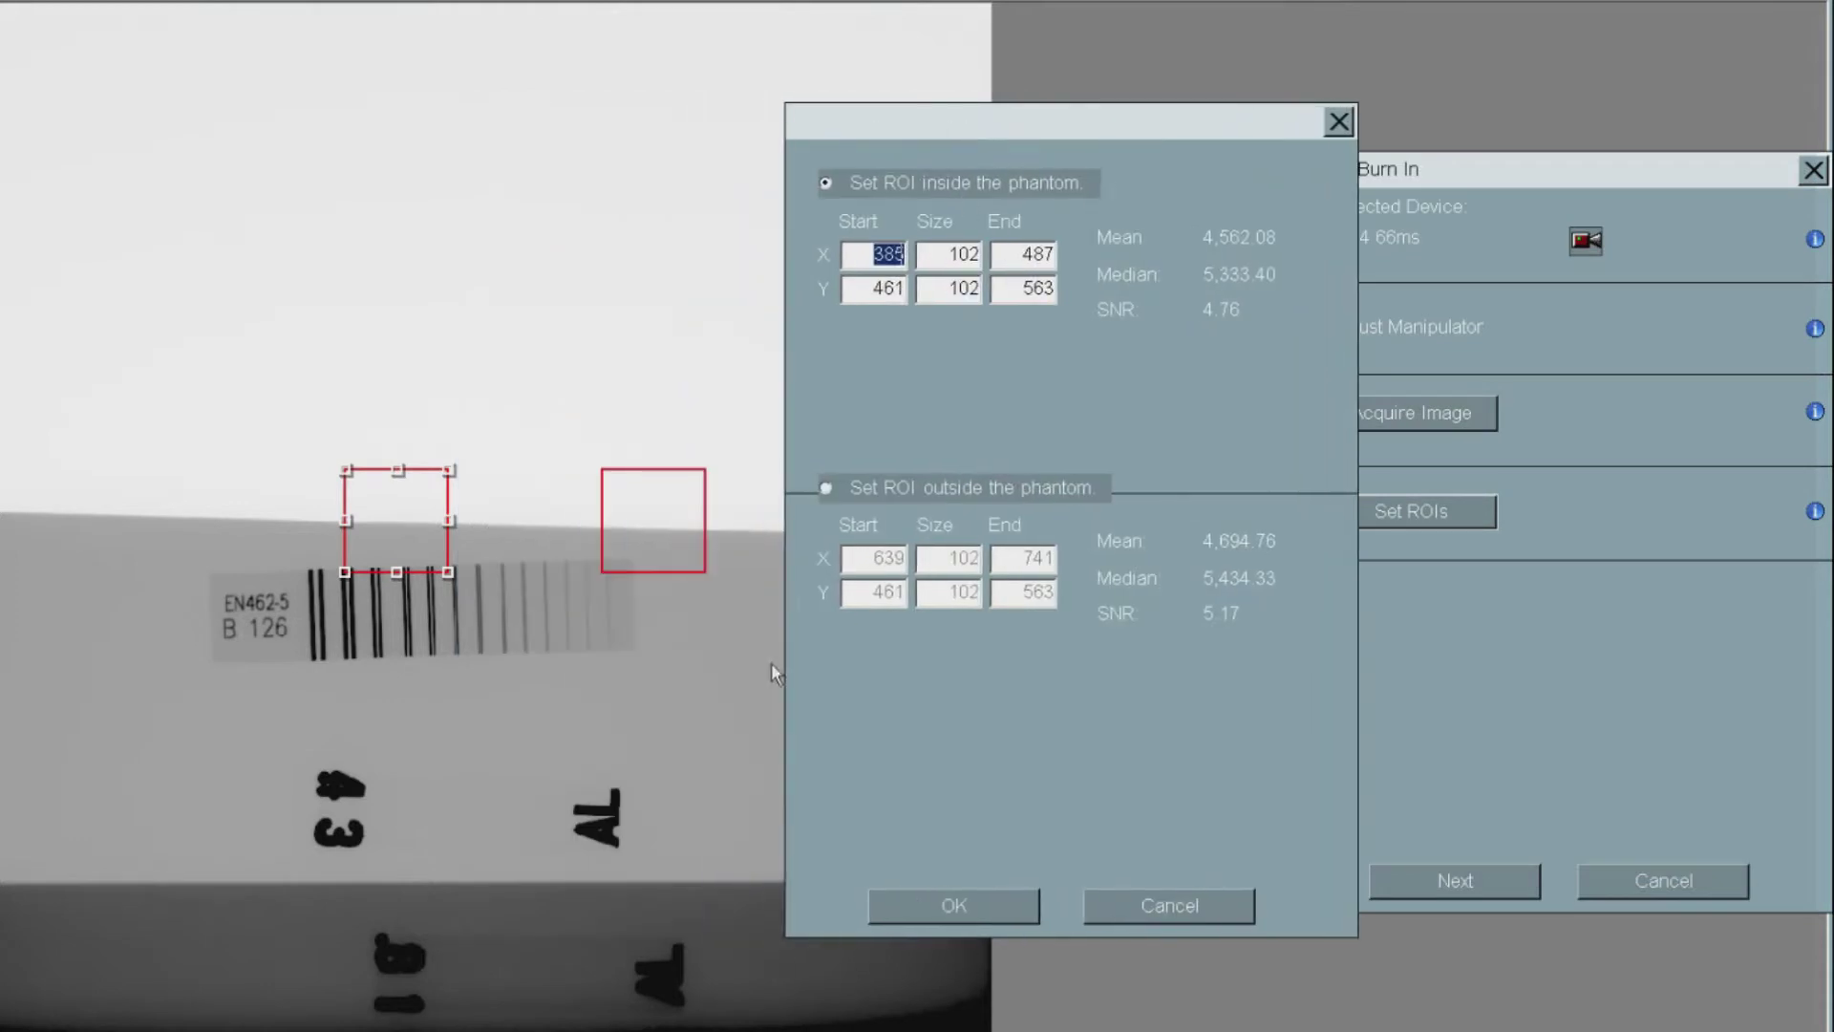
mouse_move(396, 519)
left_mouse_down()
mouse_move(130, 605)
mouse_move(124, 589)
left_mouse_up()
left_click_drag(667, 524, 138, 455)
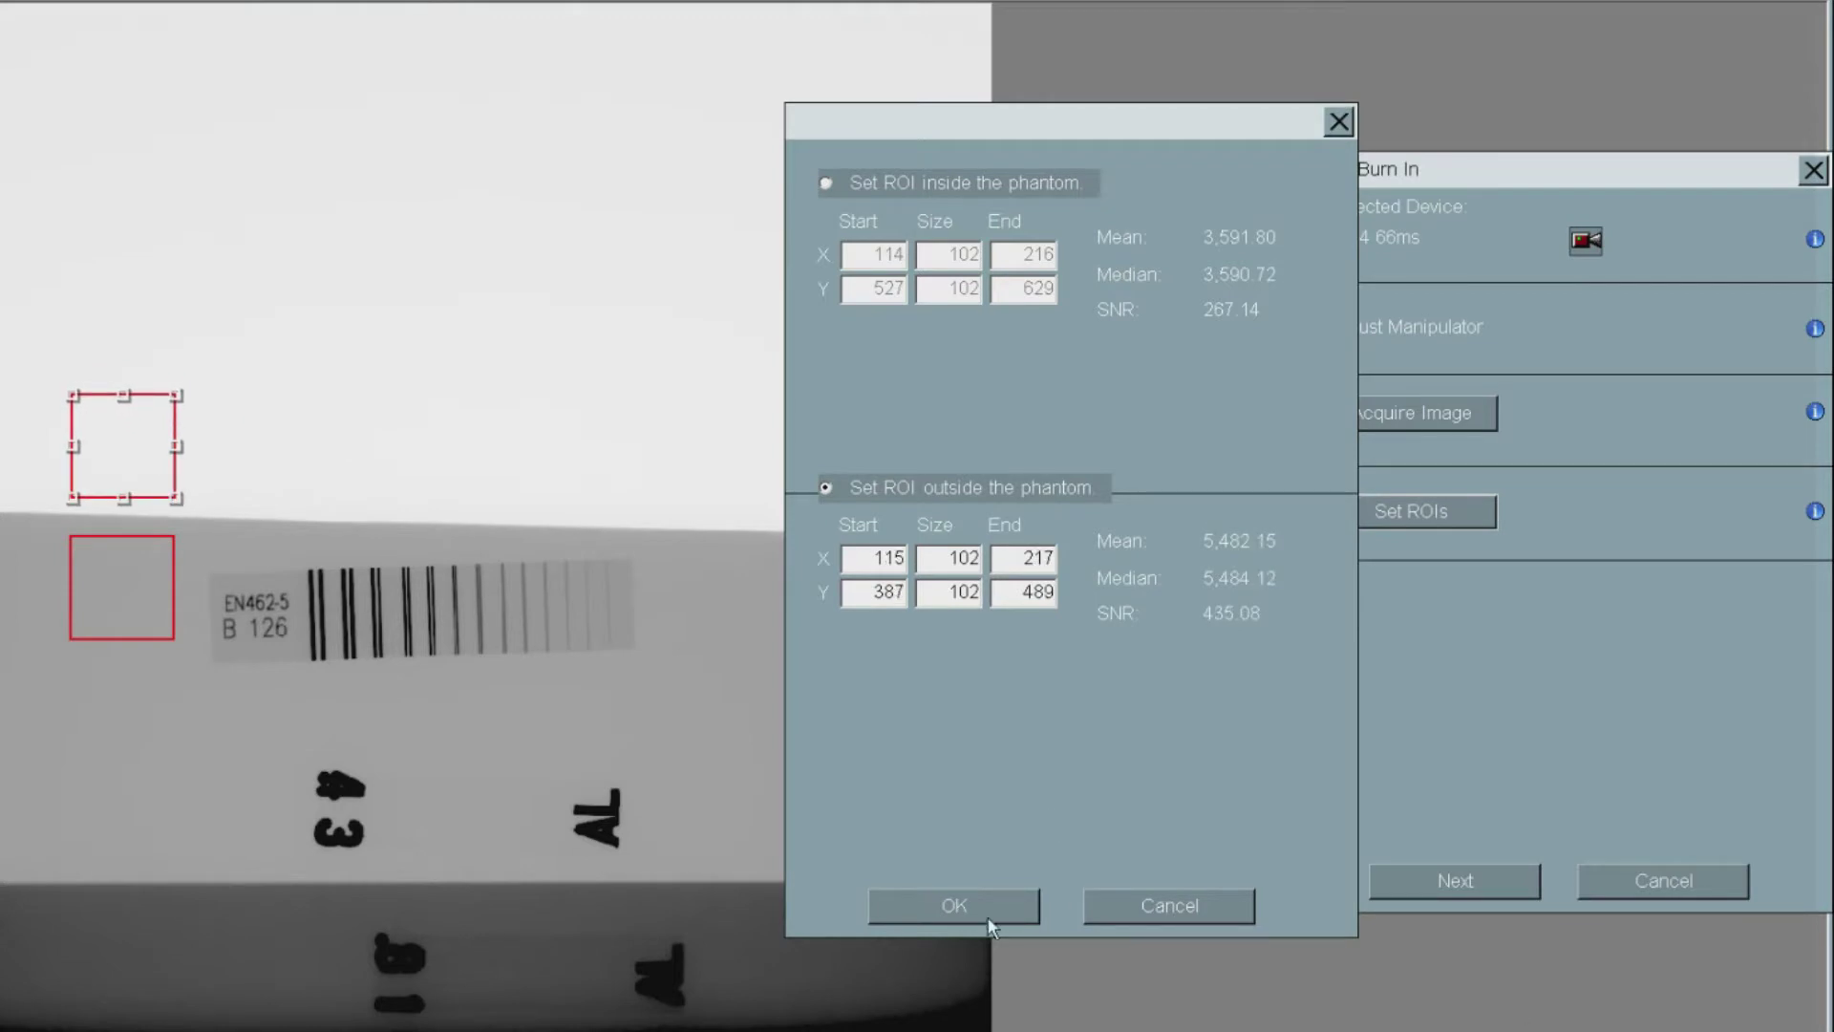
left_click(958, 907)
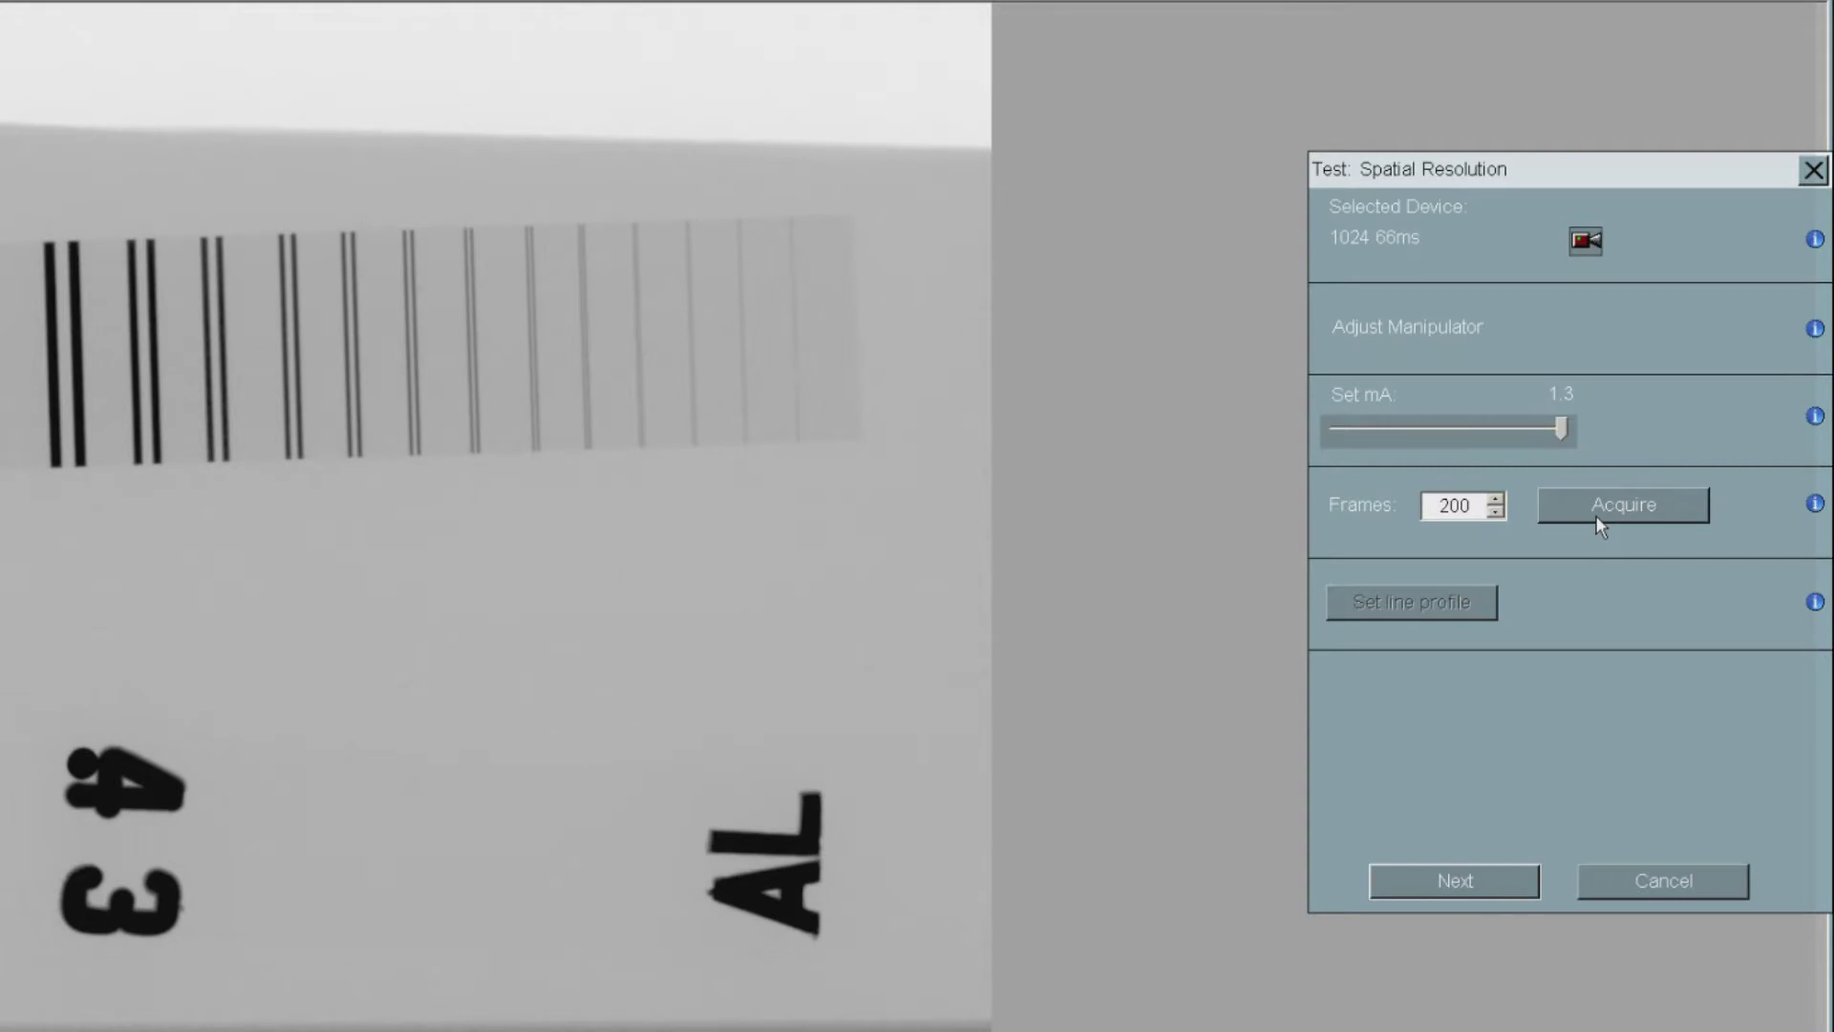
Acquire a 200-frame averaged image and measure a line profile across the bar pattern
double_click(1440, 505)
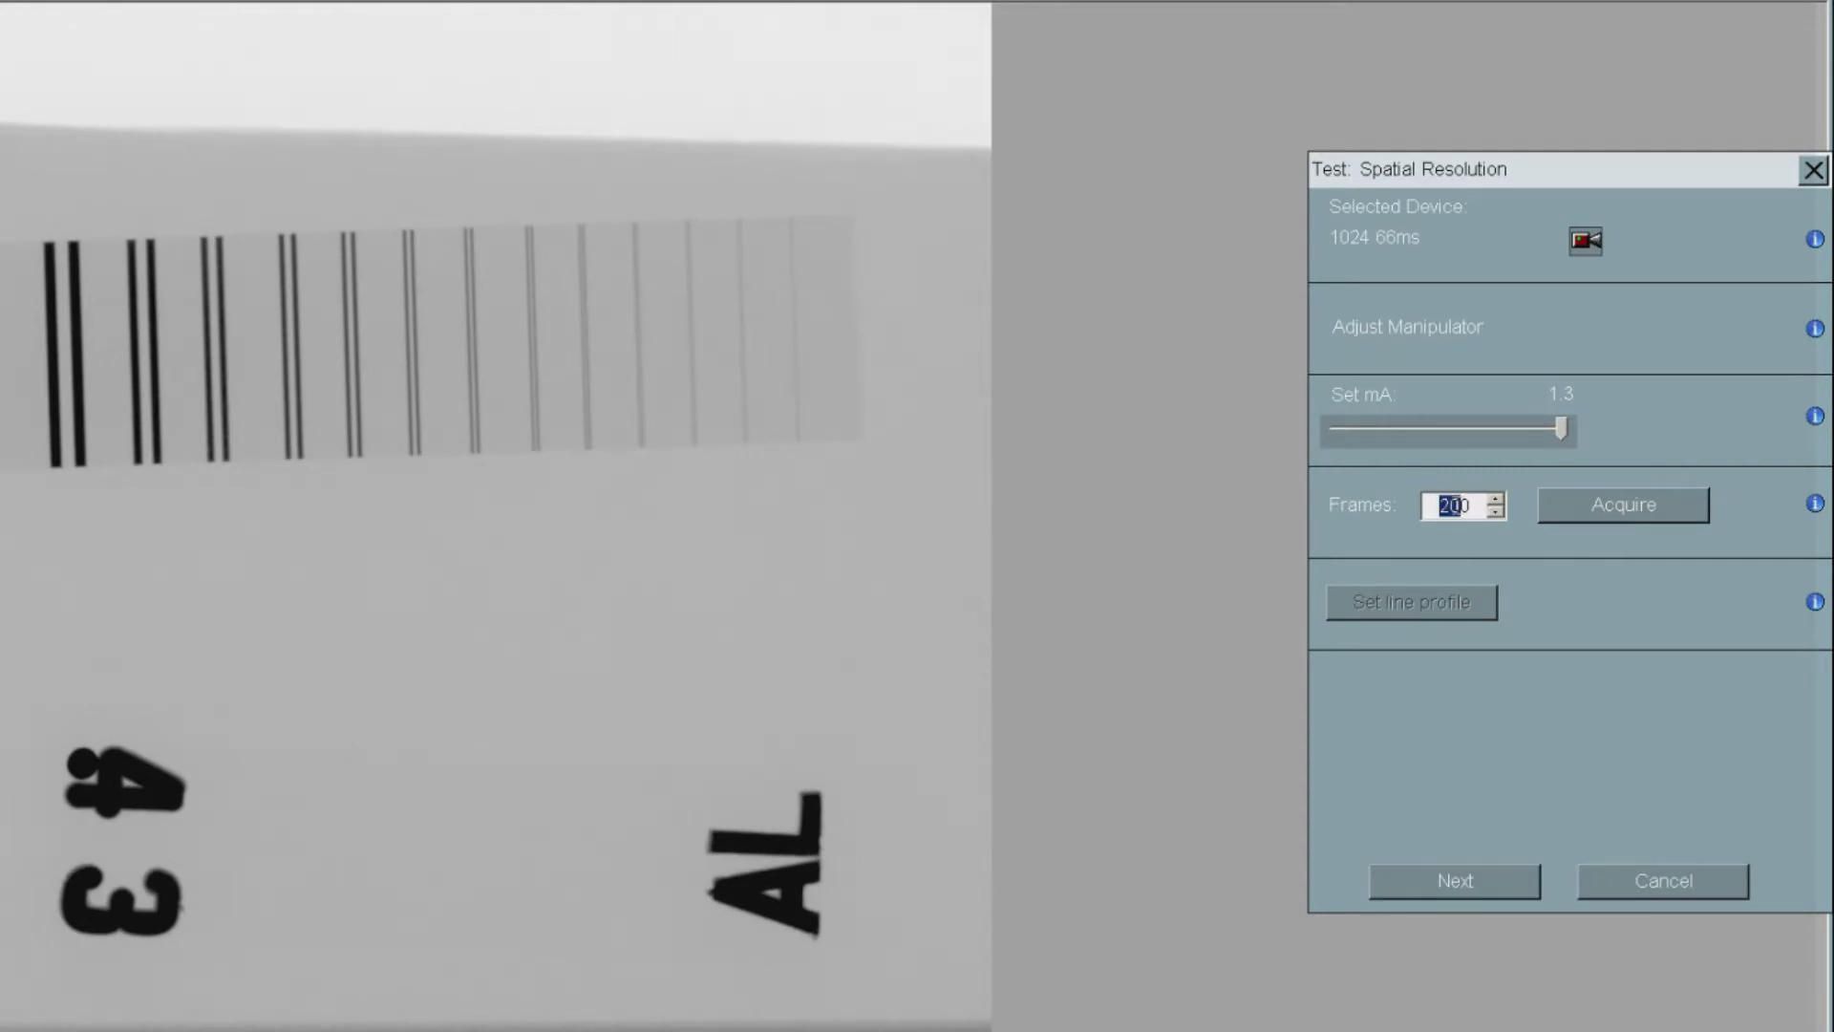
left_click(1664, 507)
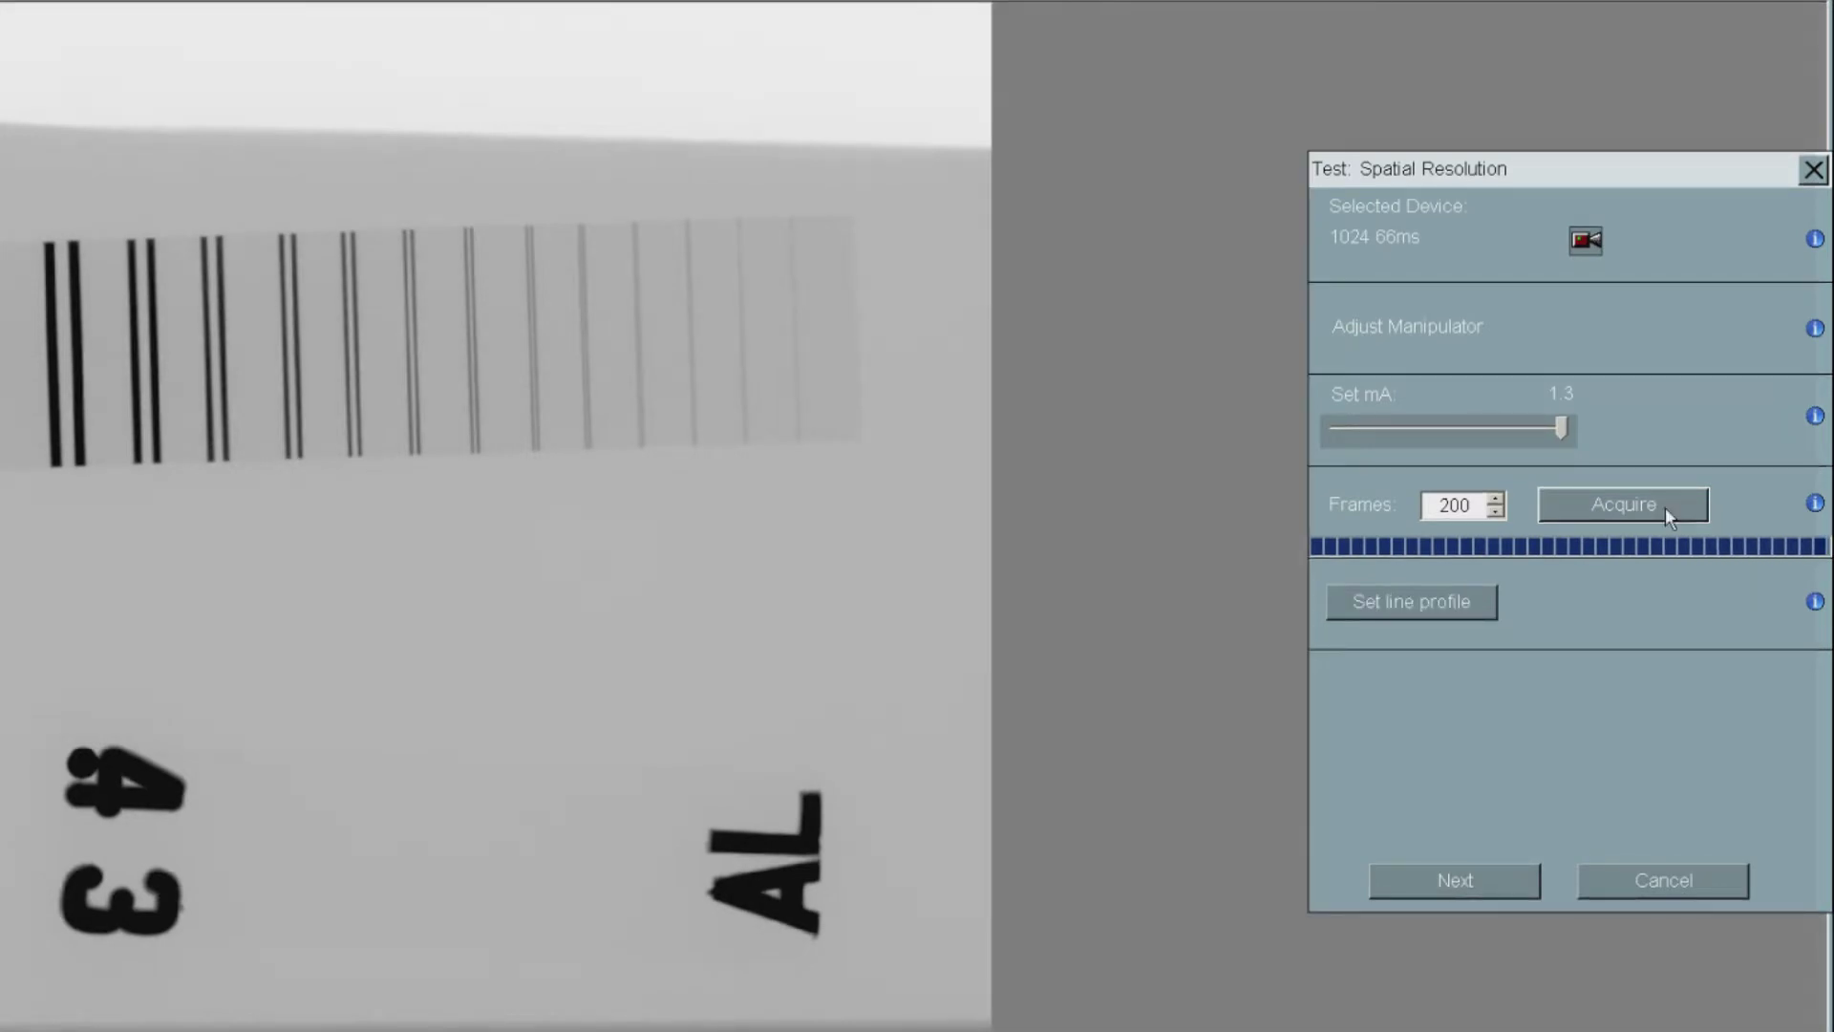
left_click(1435, 600)
left_click_drag(1076, 191, 898, 546)
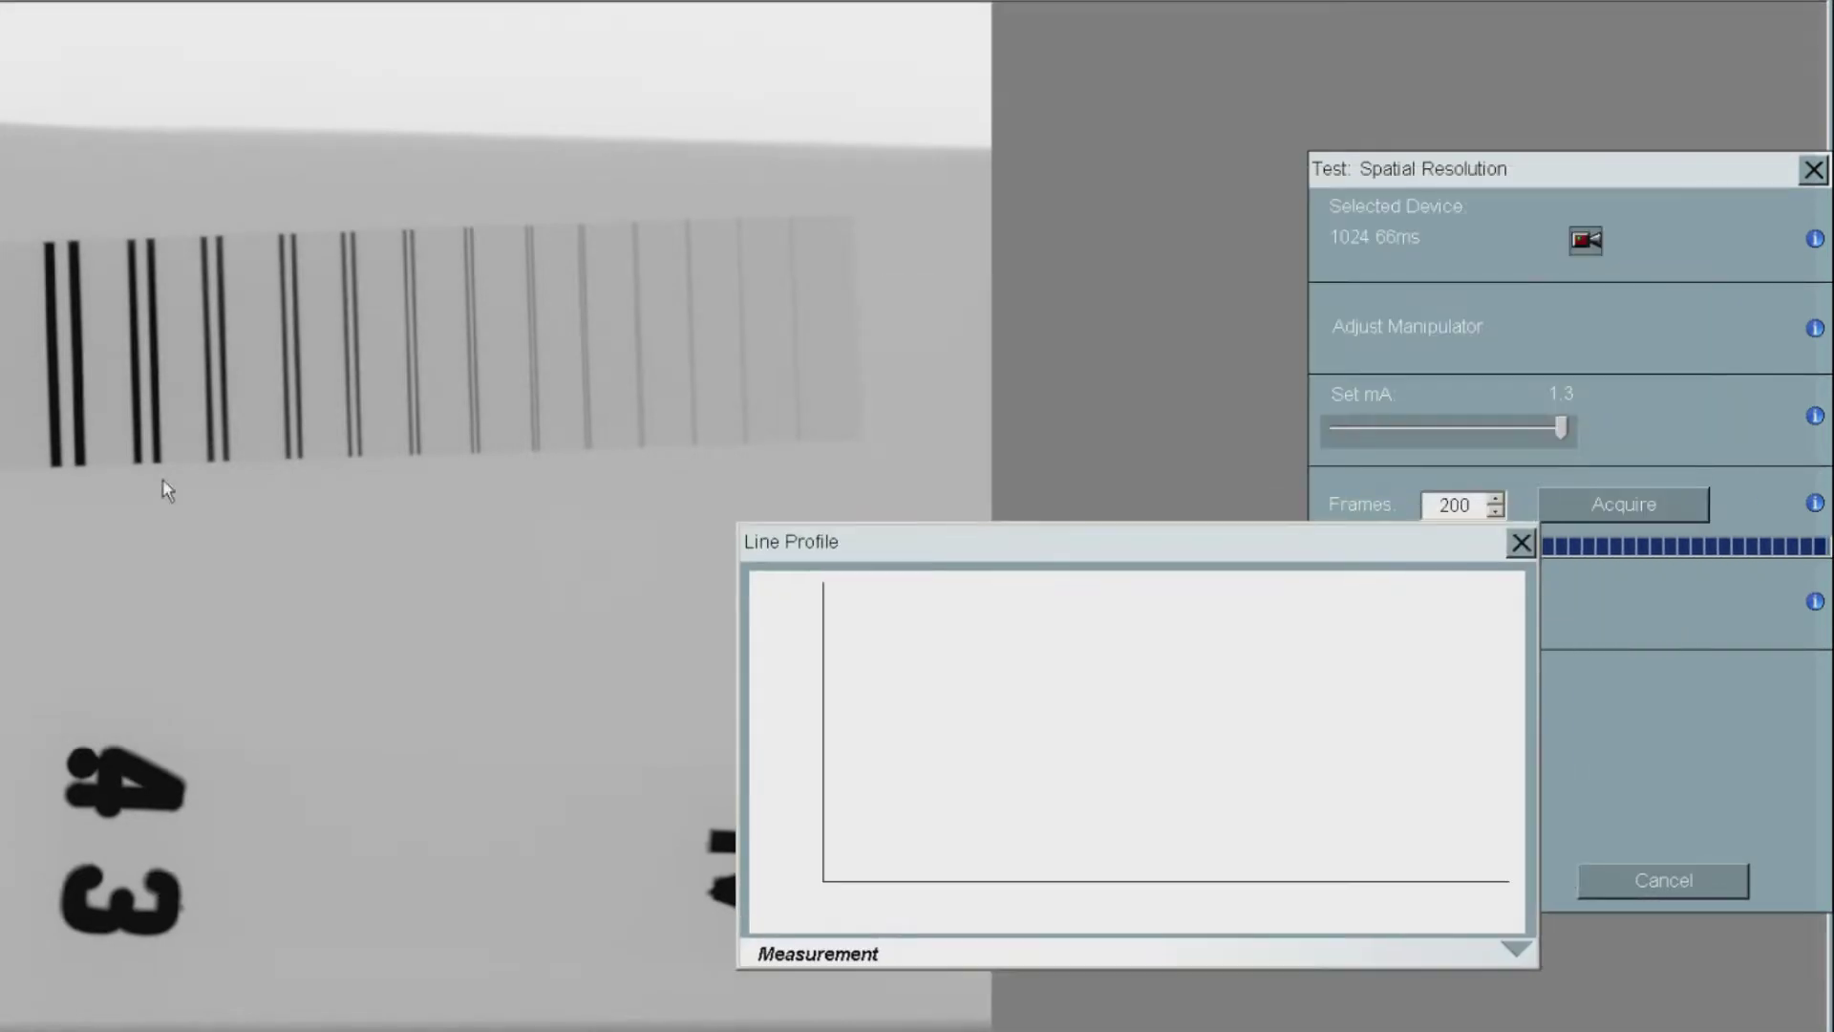
left_click_drag(11, 346, 826, 312)
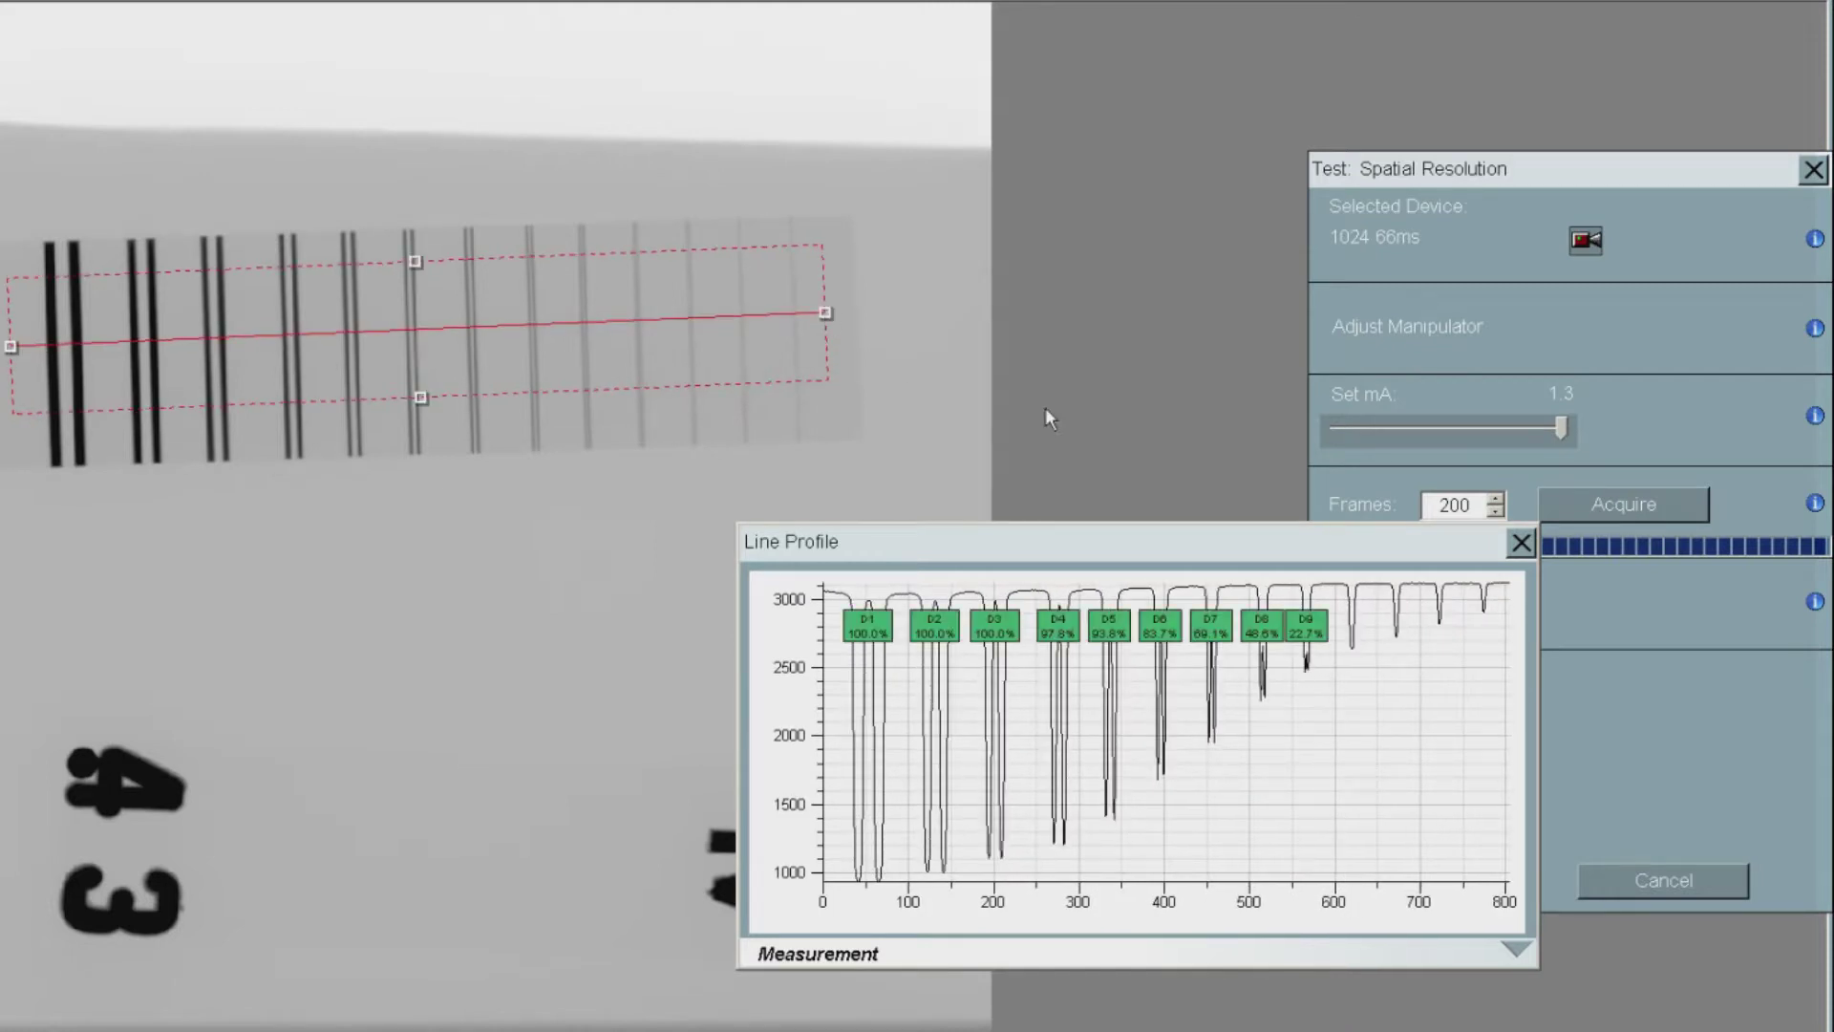
left_click(1521, 543)
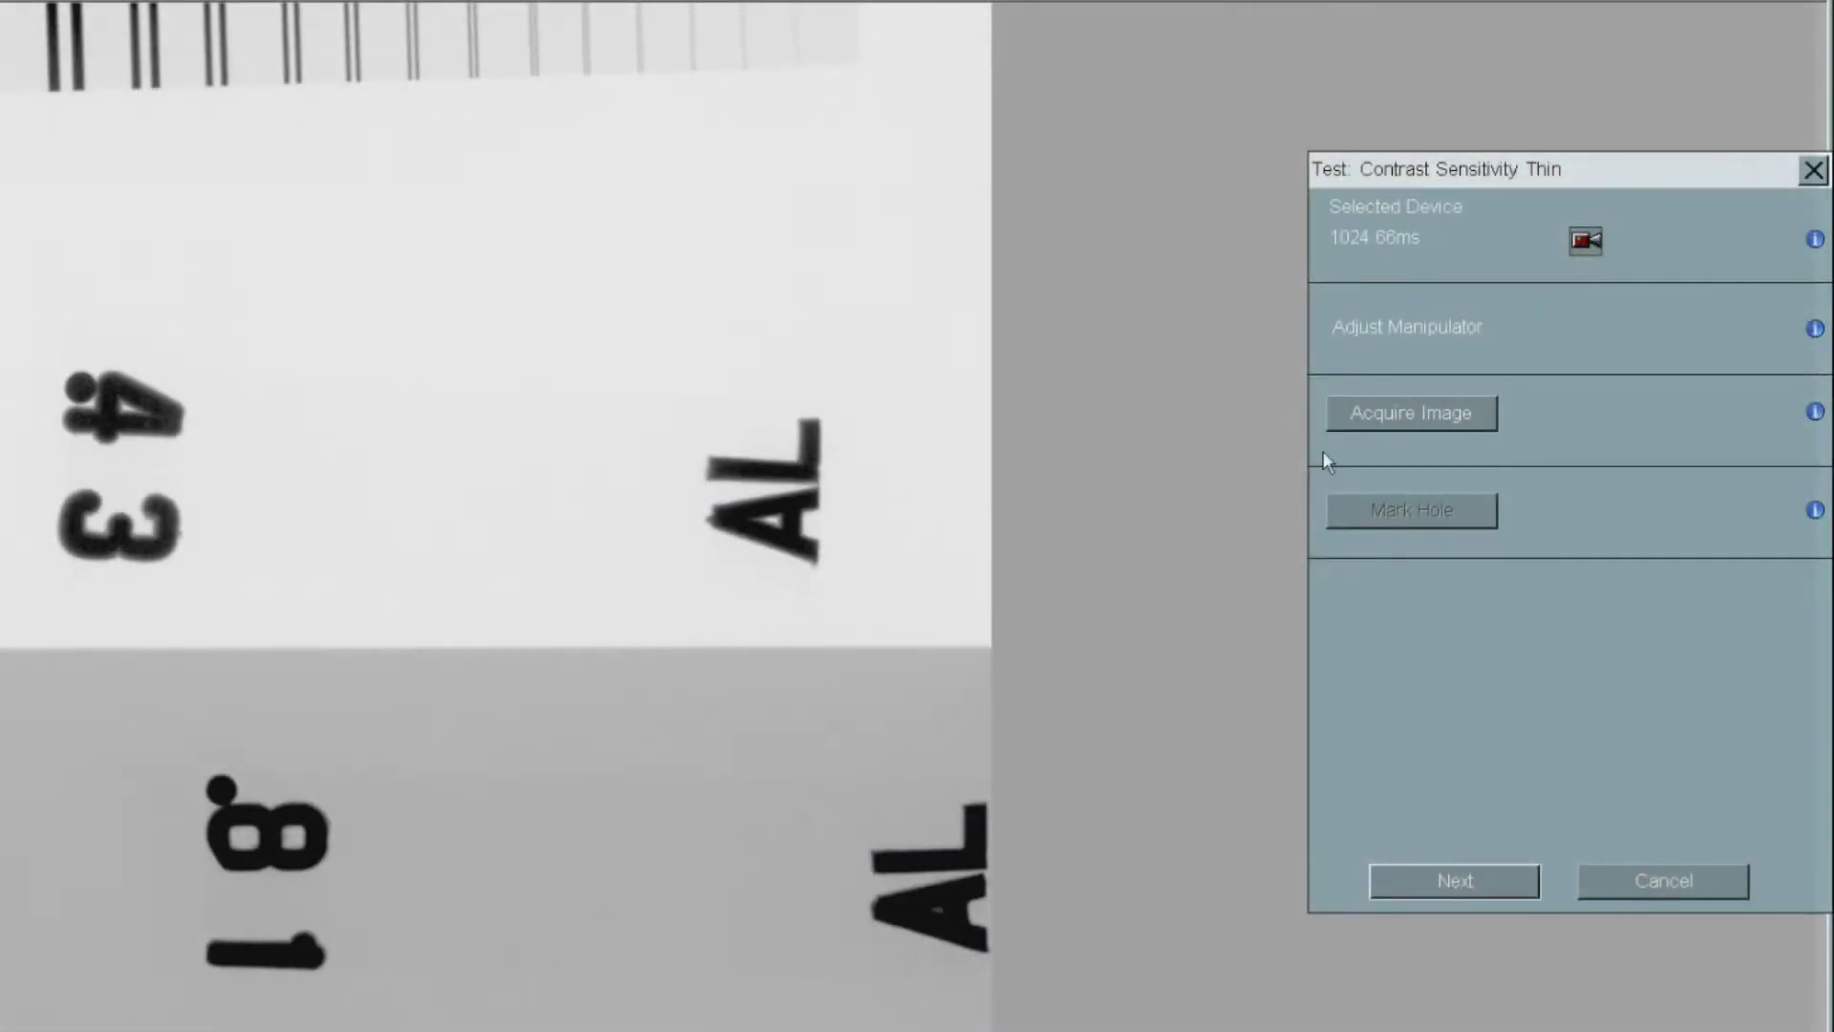
Acquire an image, mark the 2T hole, and run the thin contrast calculation (CNR 2.6, CS% 0.94)
left_click(1384, 415)
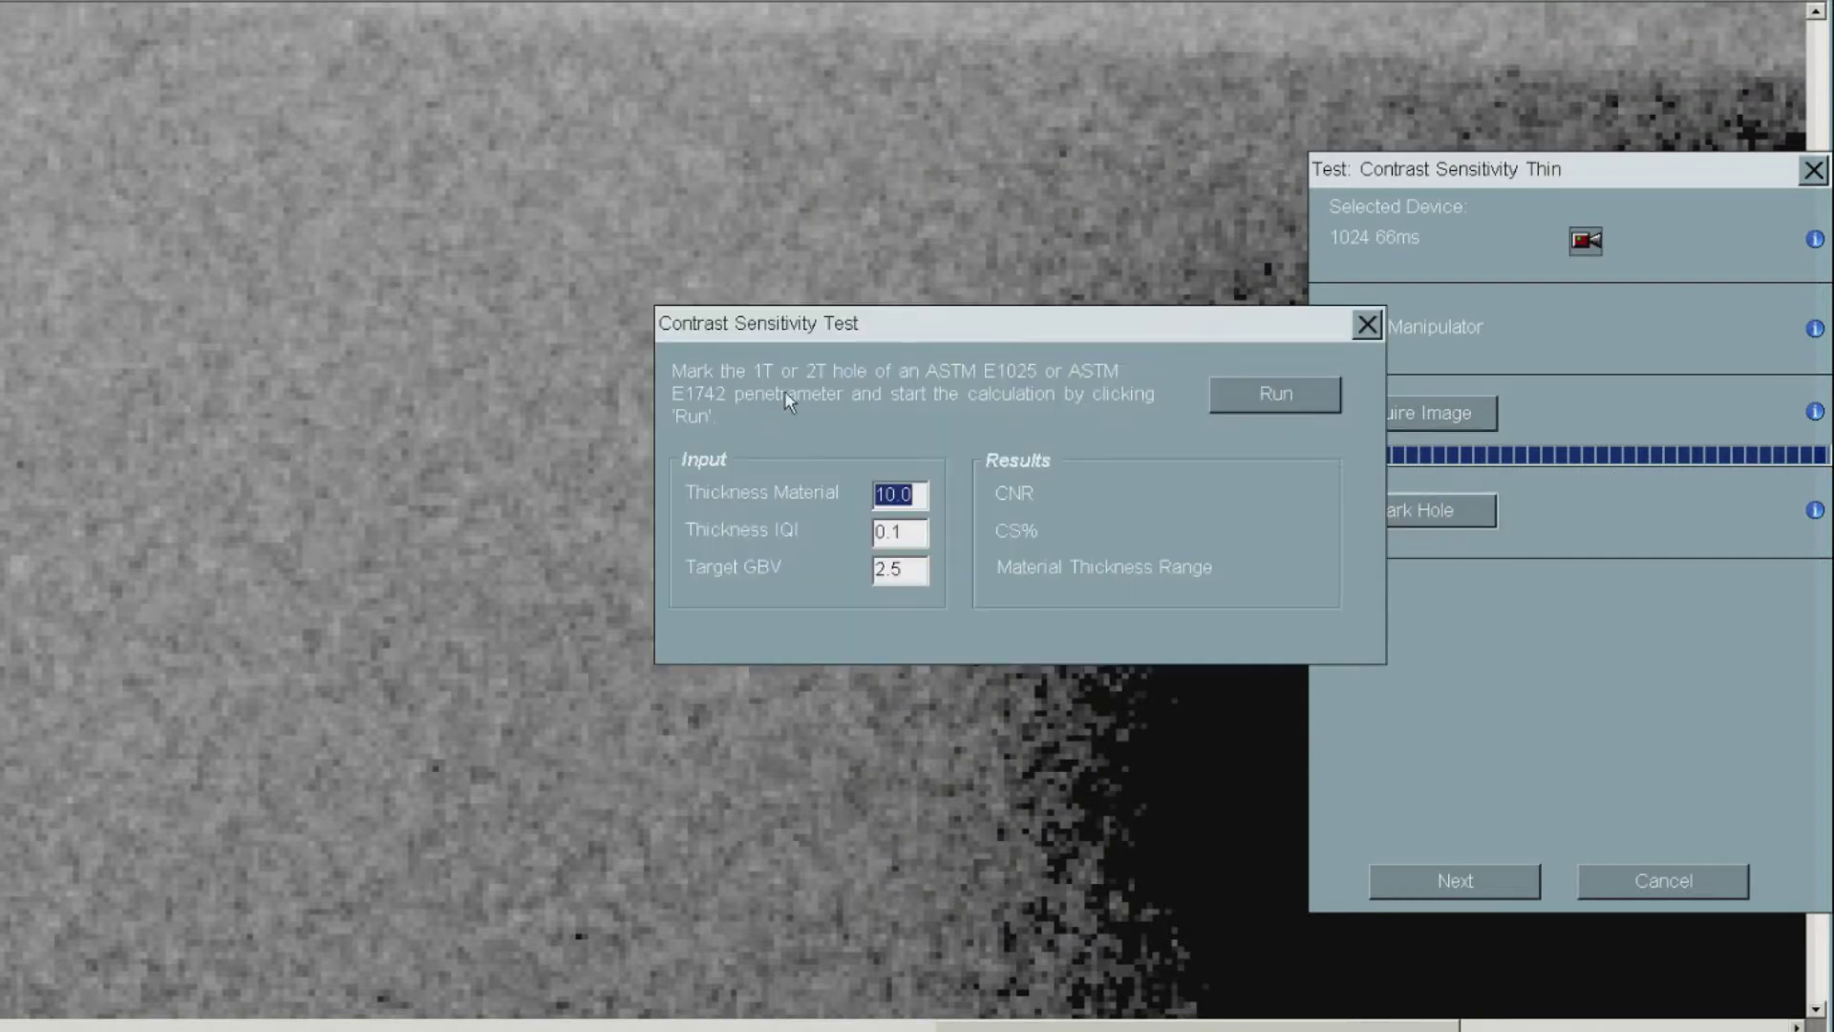
left_click_drag(860, 320, 451, 77)
left_click_drag(657, 578, 697, 607)
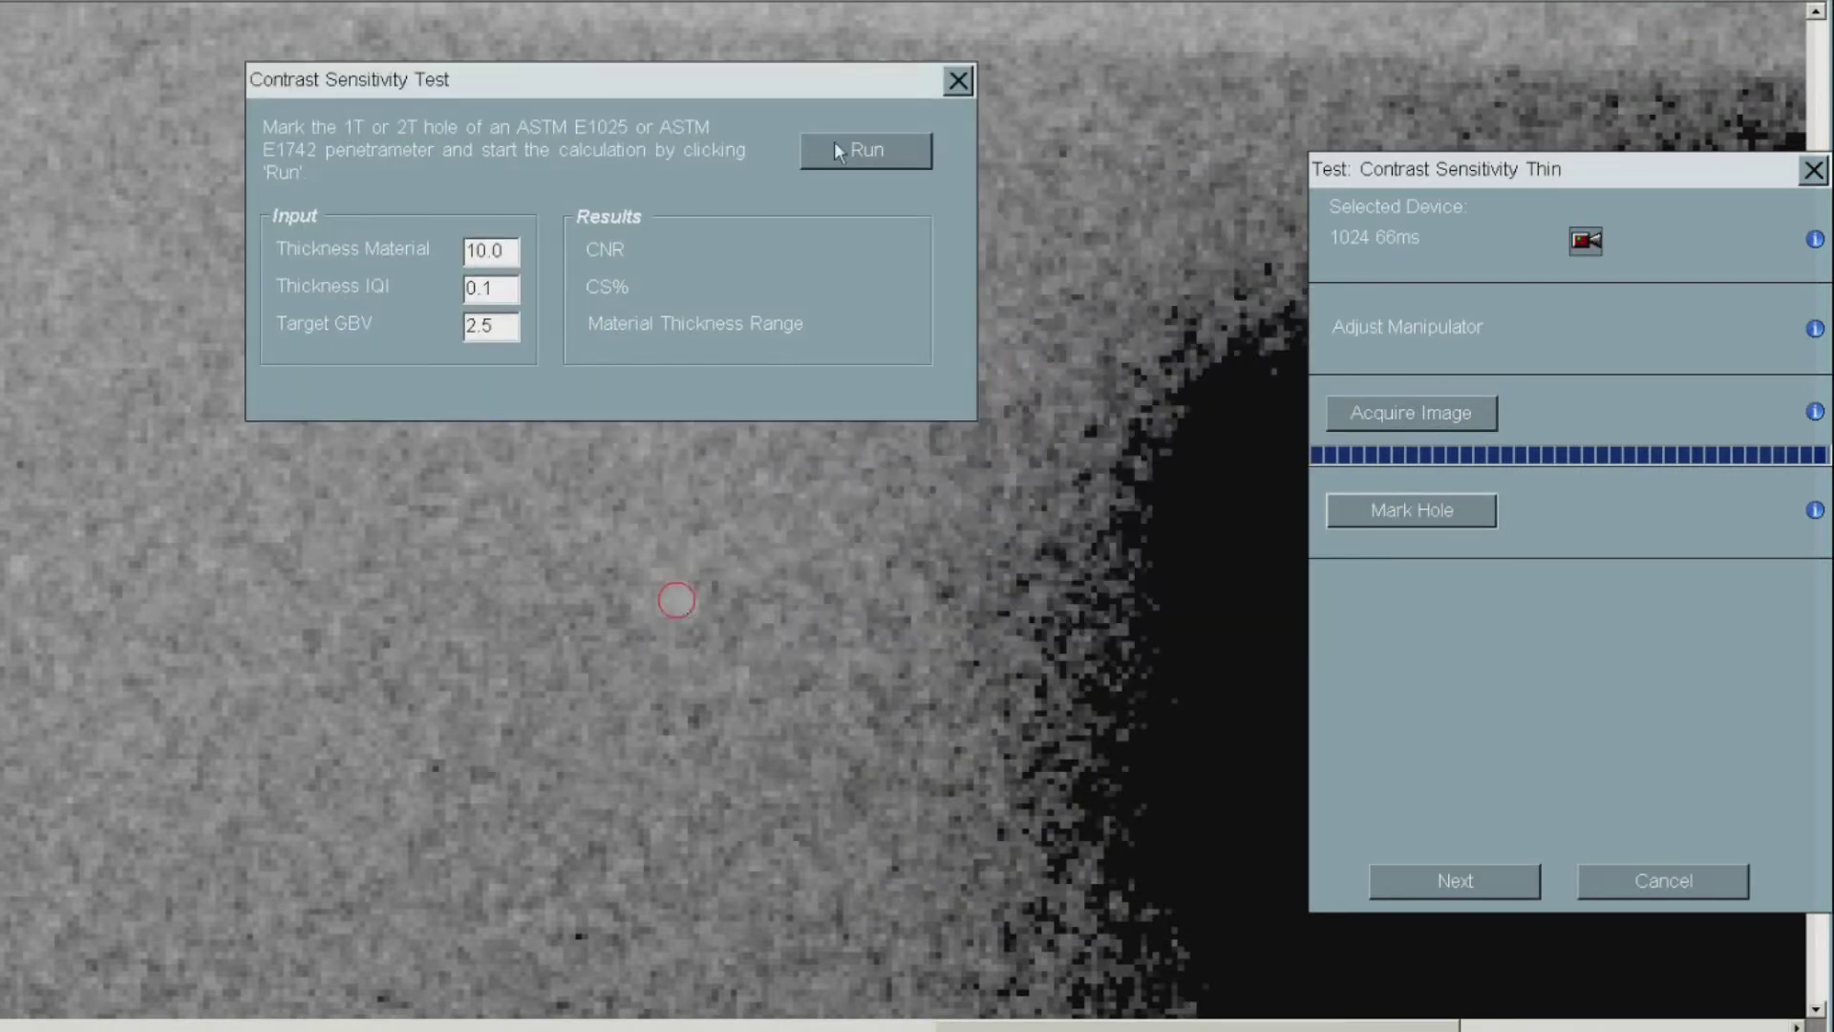
left_click(846, 164)
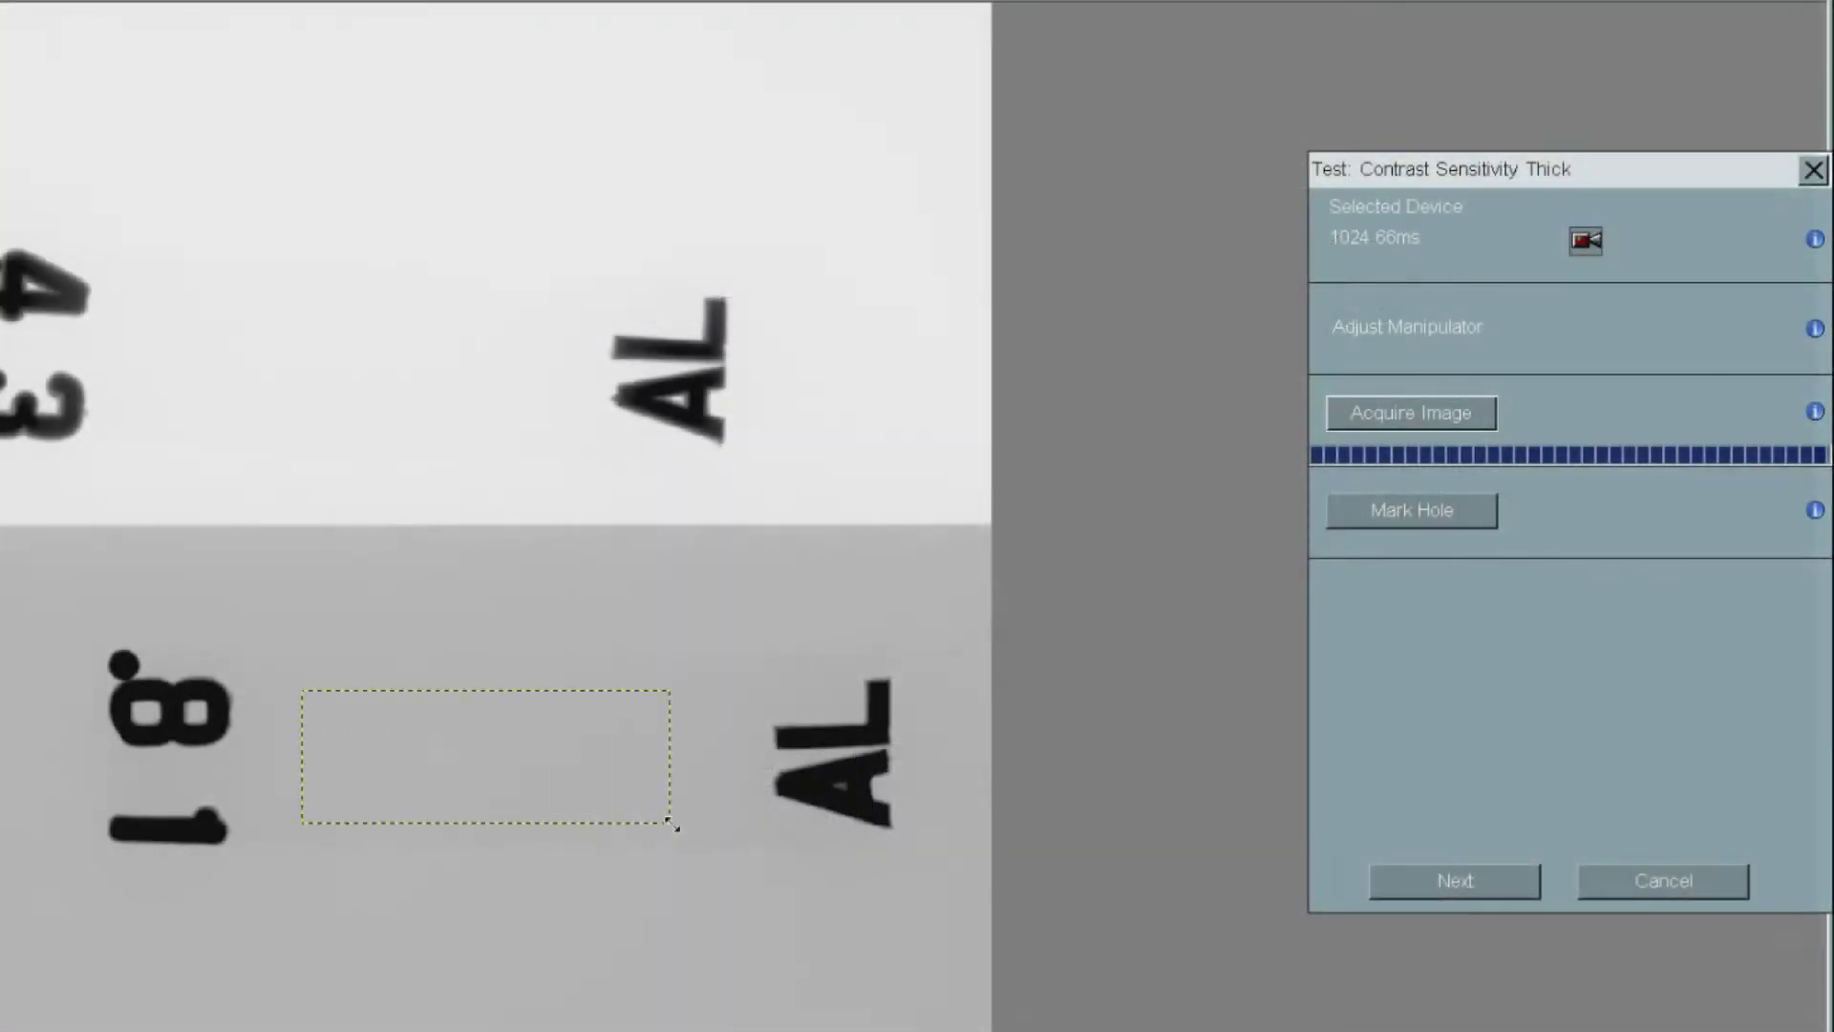
Mark the thick-step hole, enter thickness 20.0 and IQI 0.2, and run the calculation
left_click_drag(304, 696, 668, 821)
left_click_drag(572, 667, 716, 811)
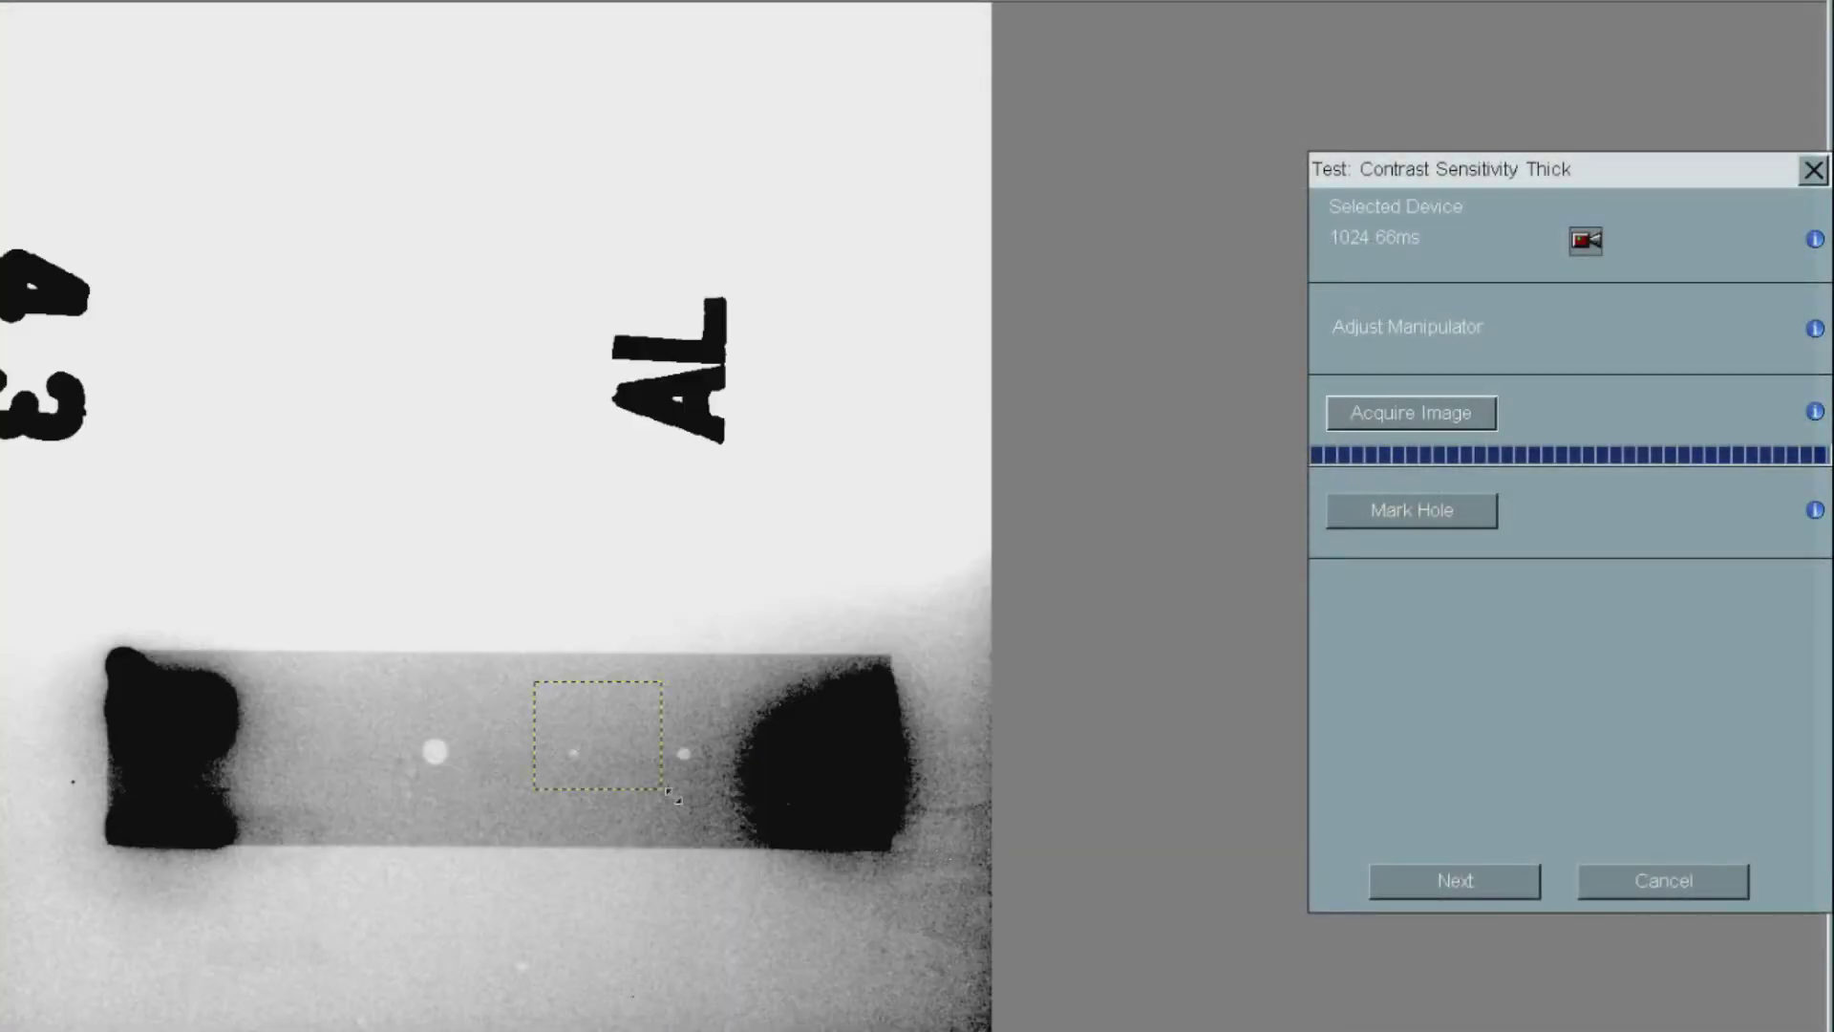
left_click(1397, 516)
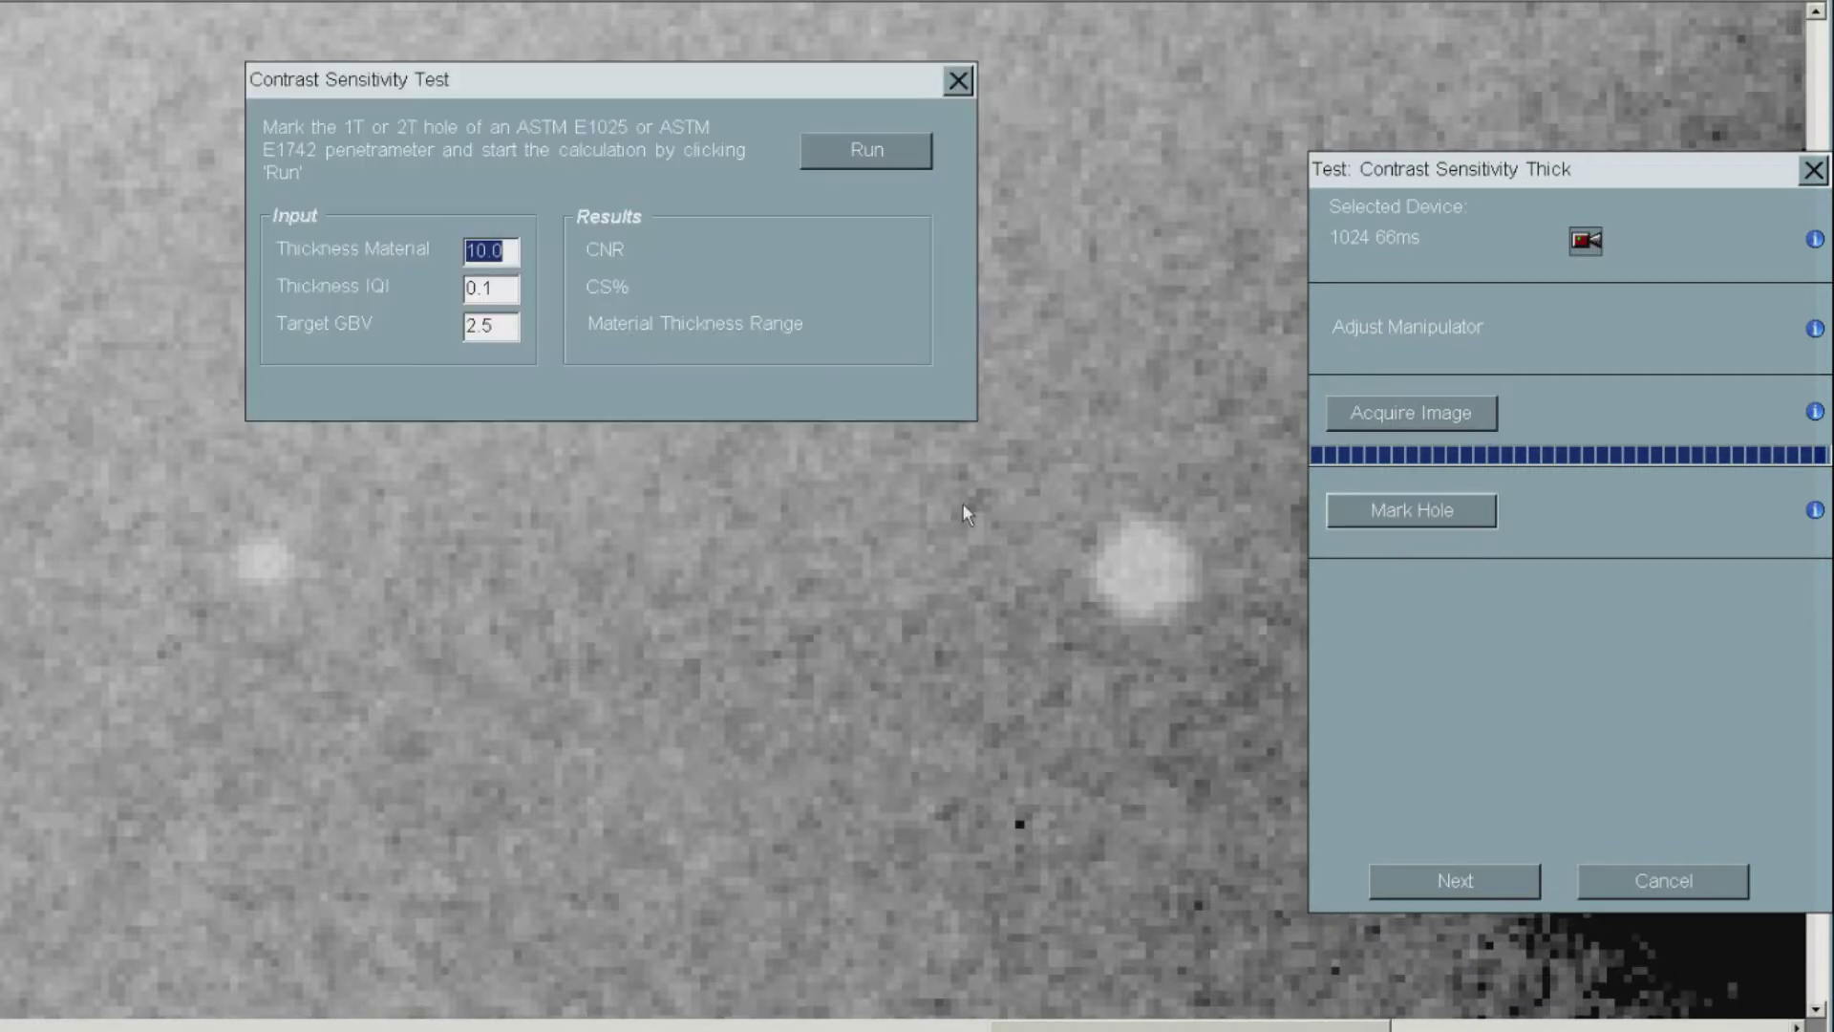
left_click_drag(1110, 531, 1186, 610)
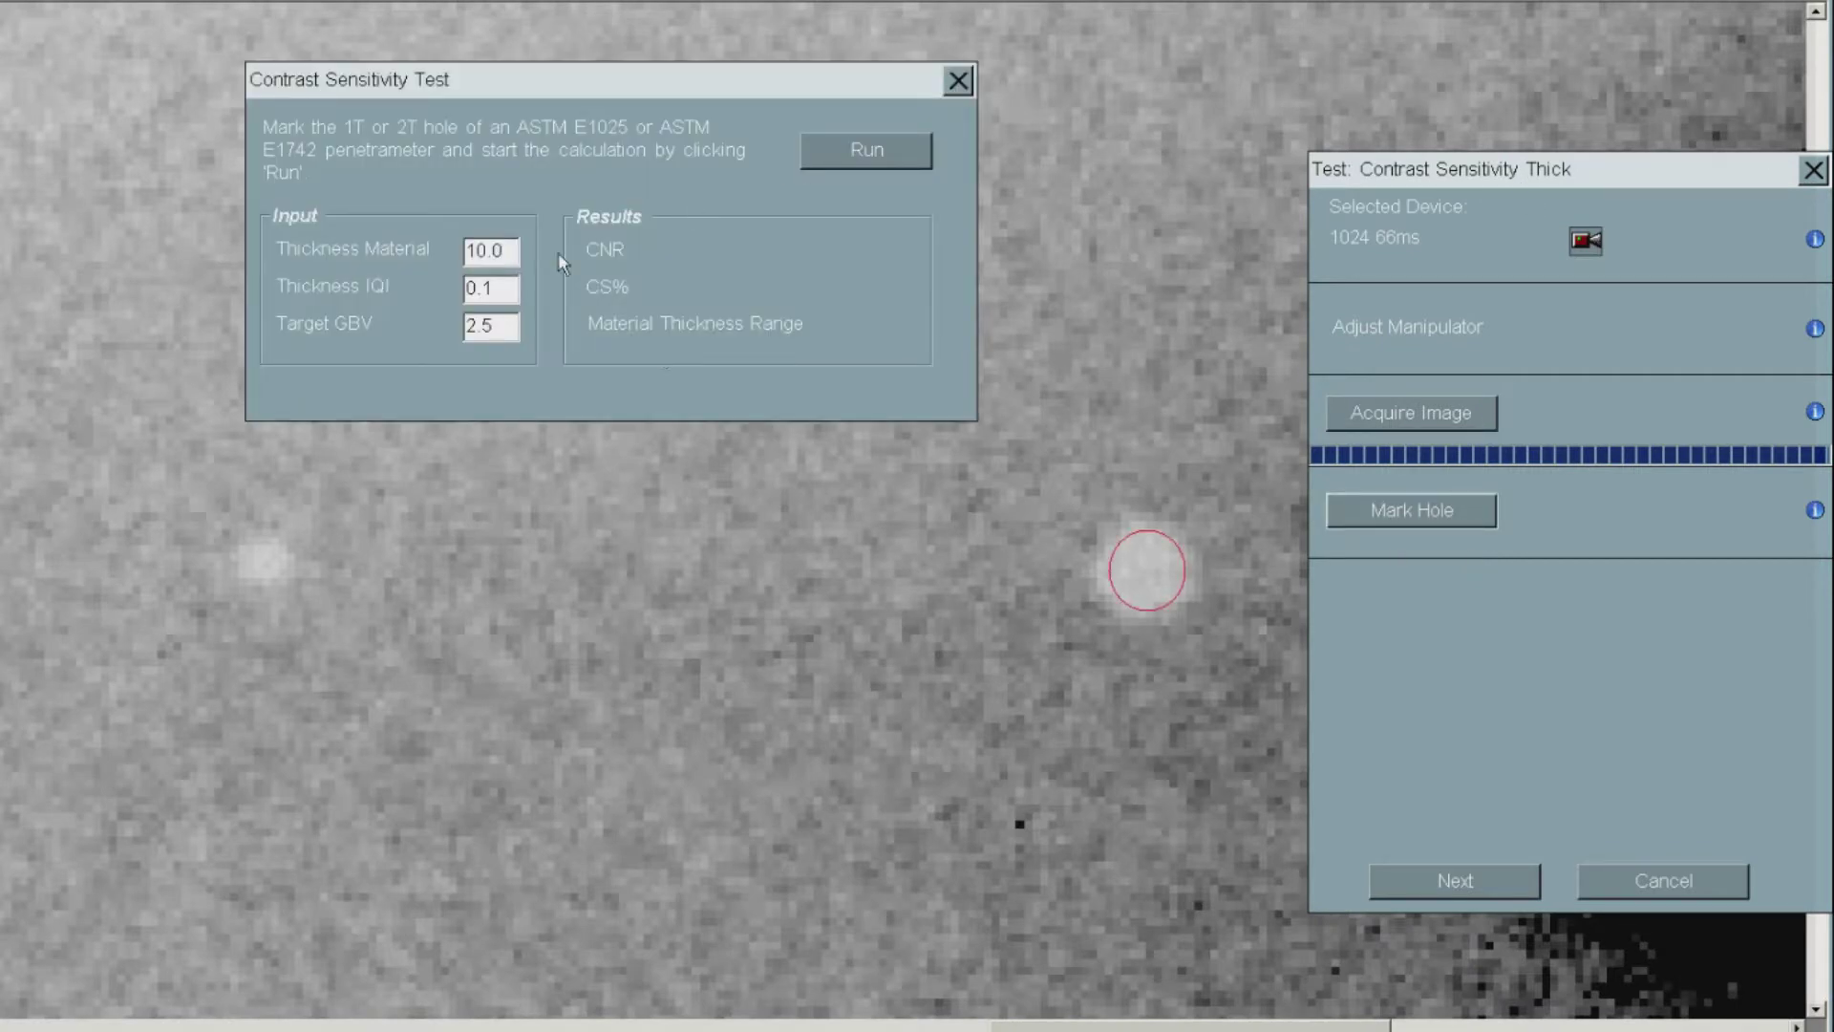
double_click(488, 253)
type("20.0")
key("Tab")
type("0")
left_click(868, 153)
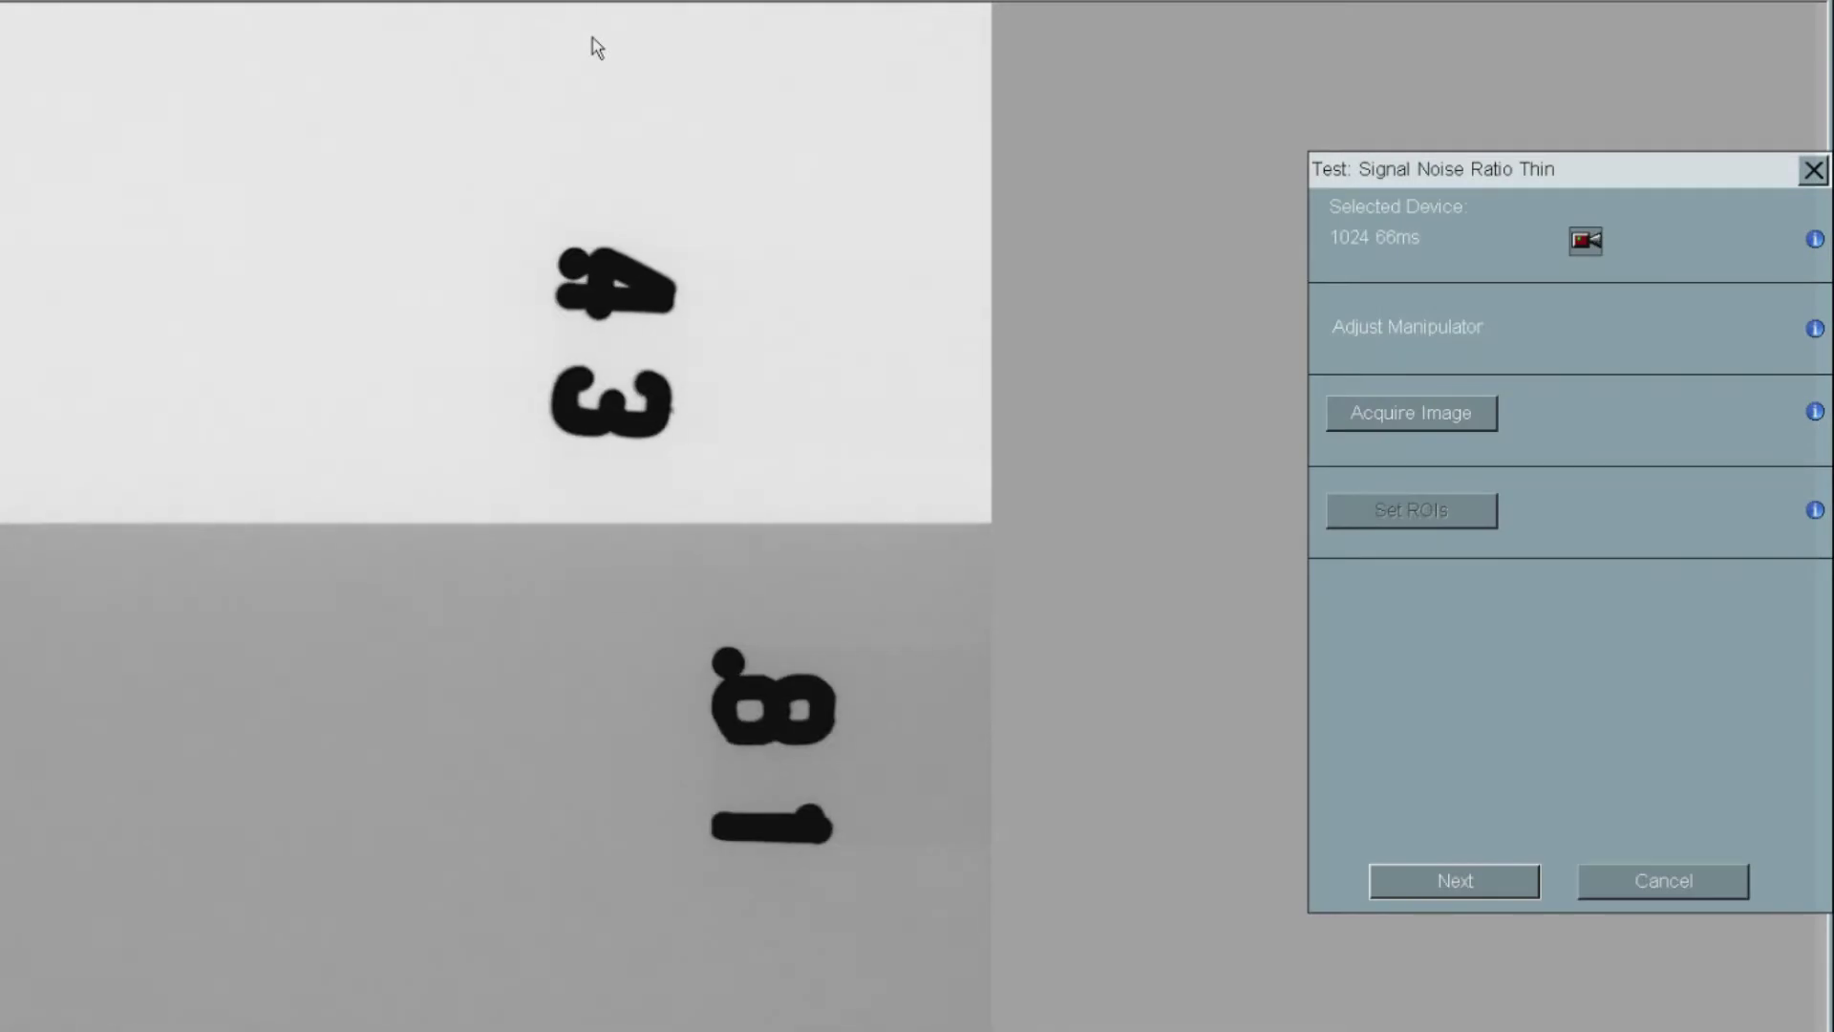
Acquire an image and place both thin SNR regions at the step edge (about 255 and 342)
left_click(1410, 414)
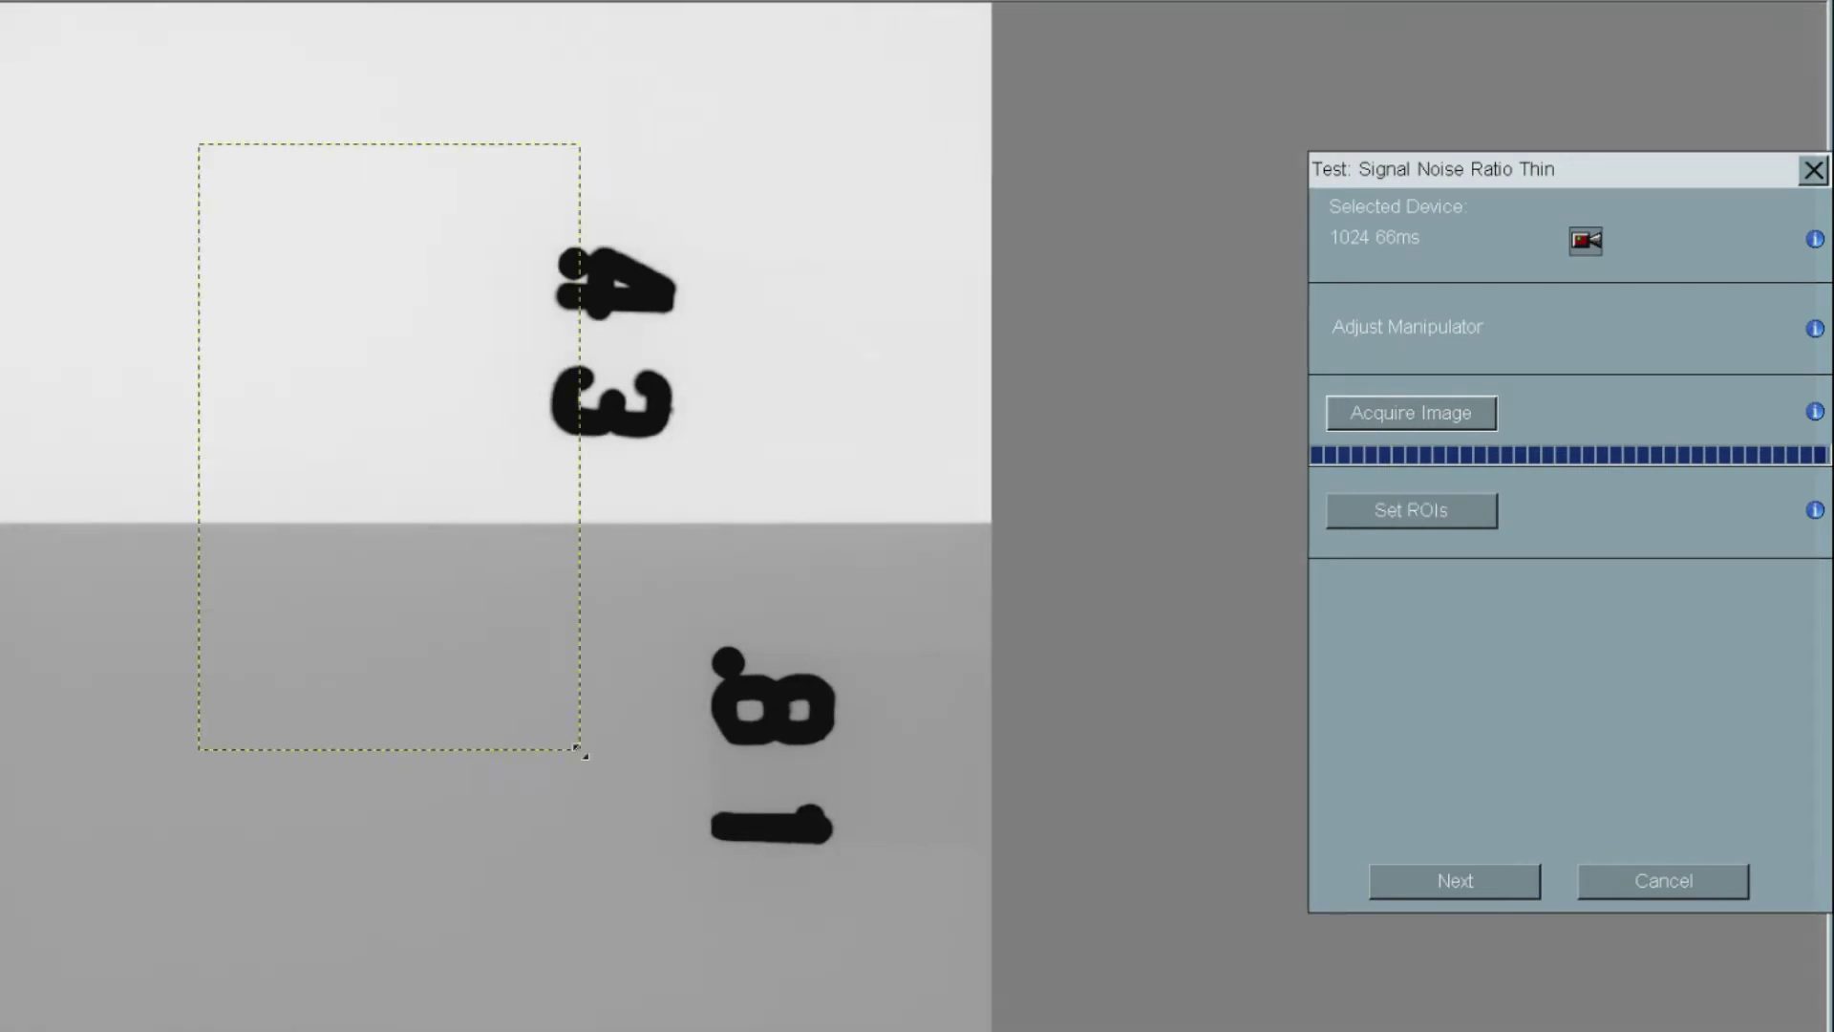
left_click_drag(197, 148, 577, 750)
left_click(1450, 511)
left_click_drag(688, 135, 928, 154)
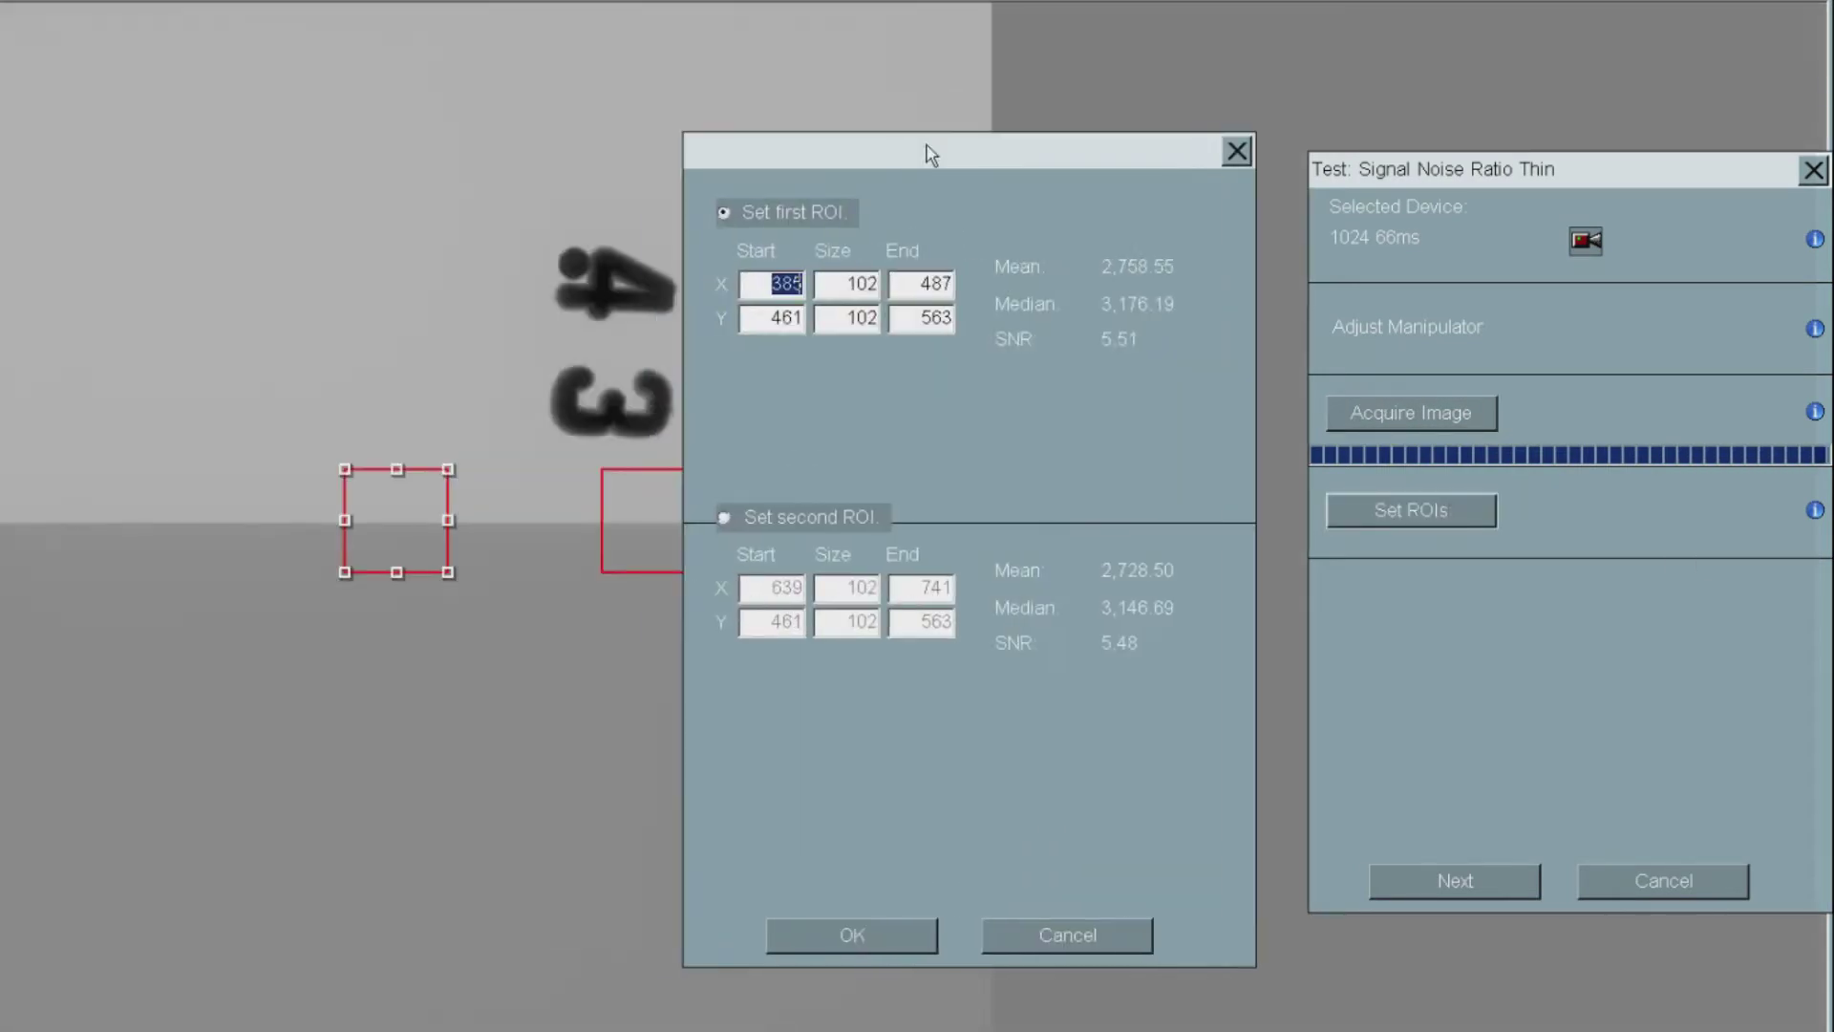
left_click_drag(376, 520, 136, 388)
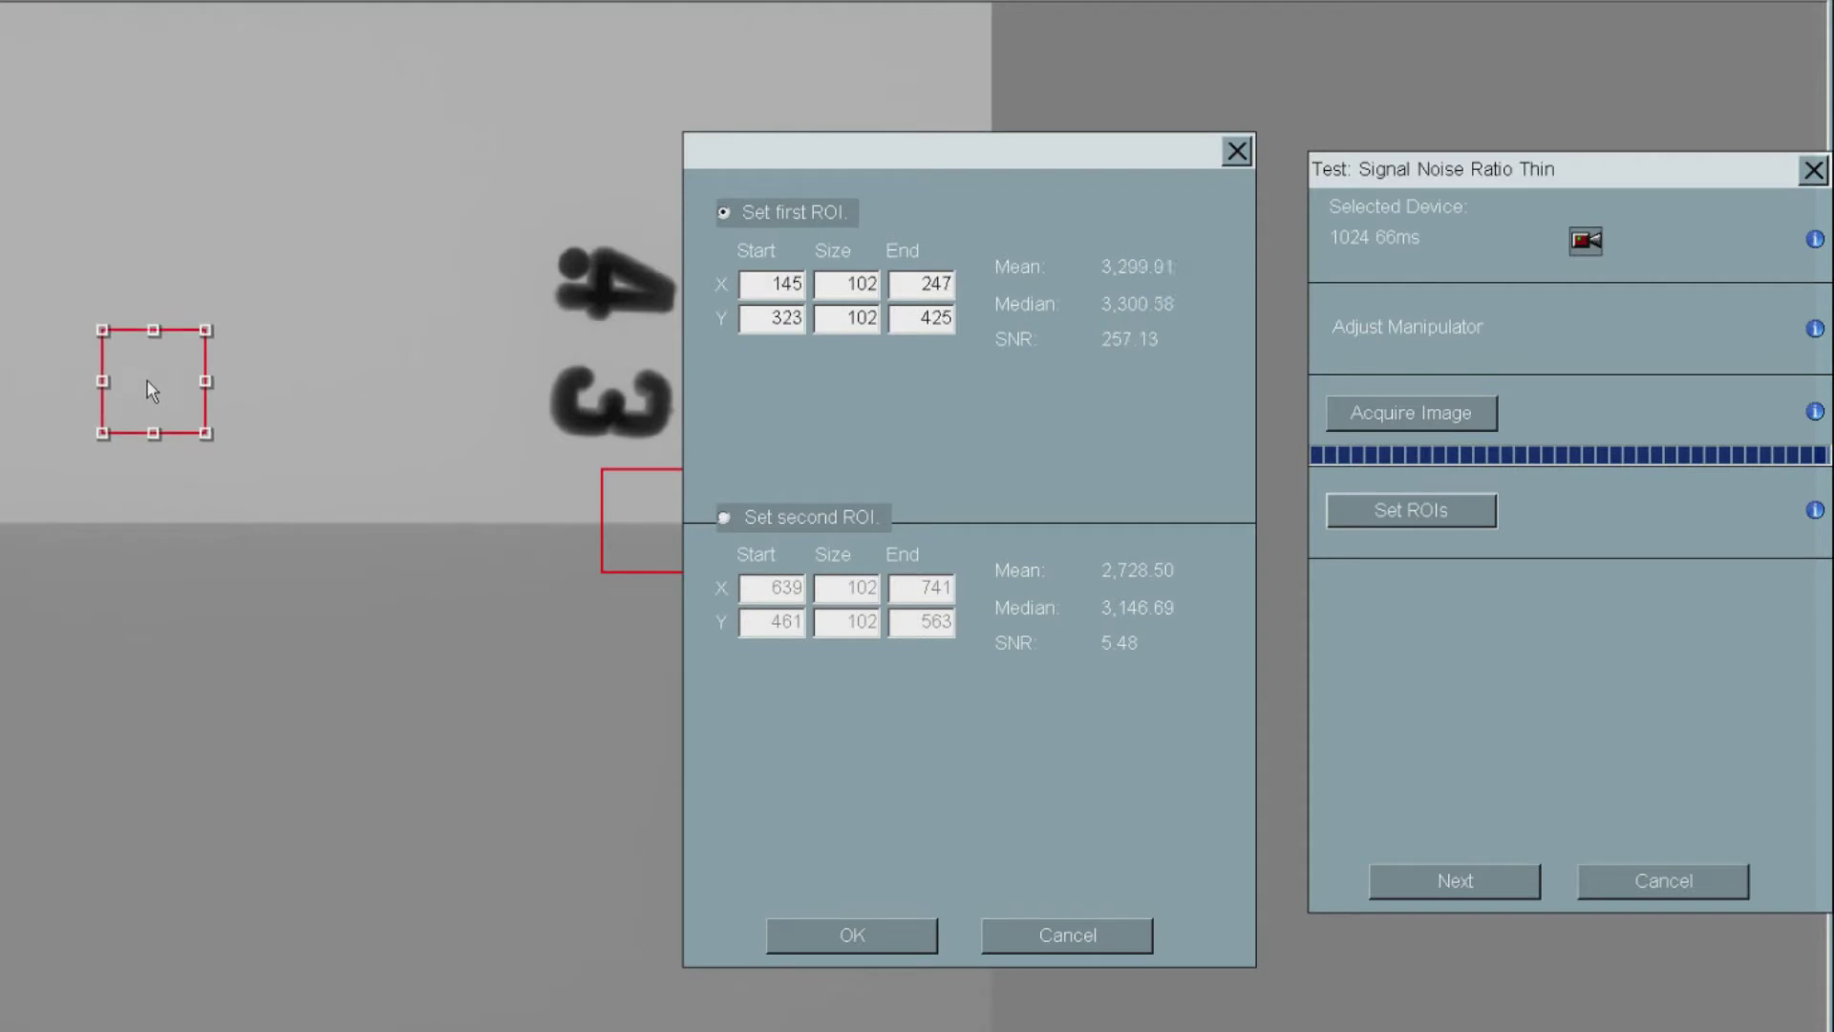
left_click_drag(652, 511, 613, 104)
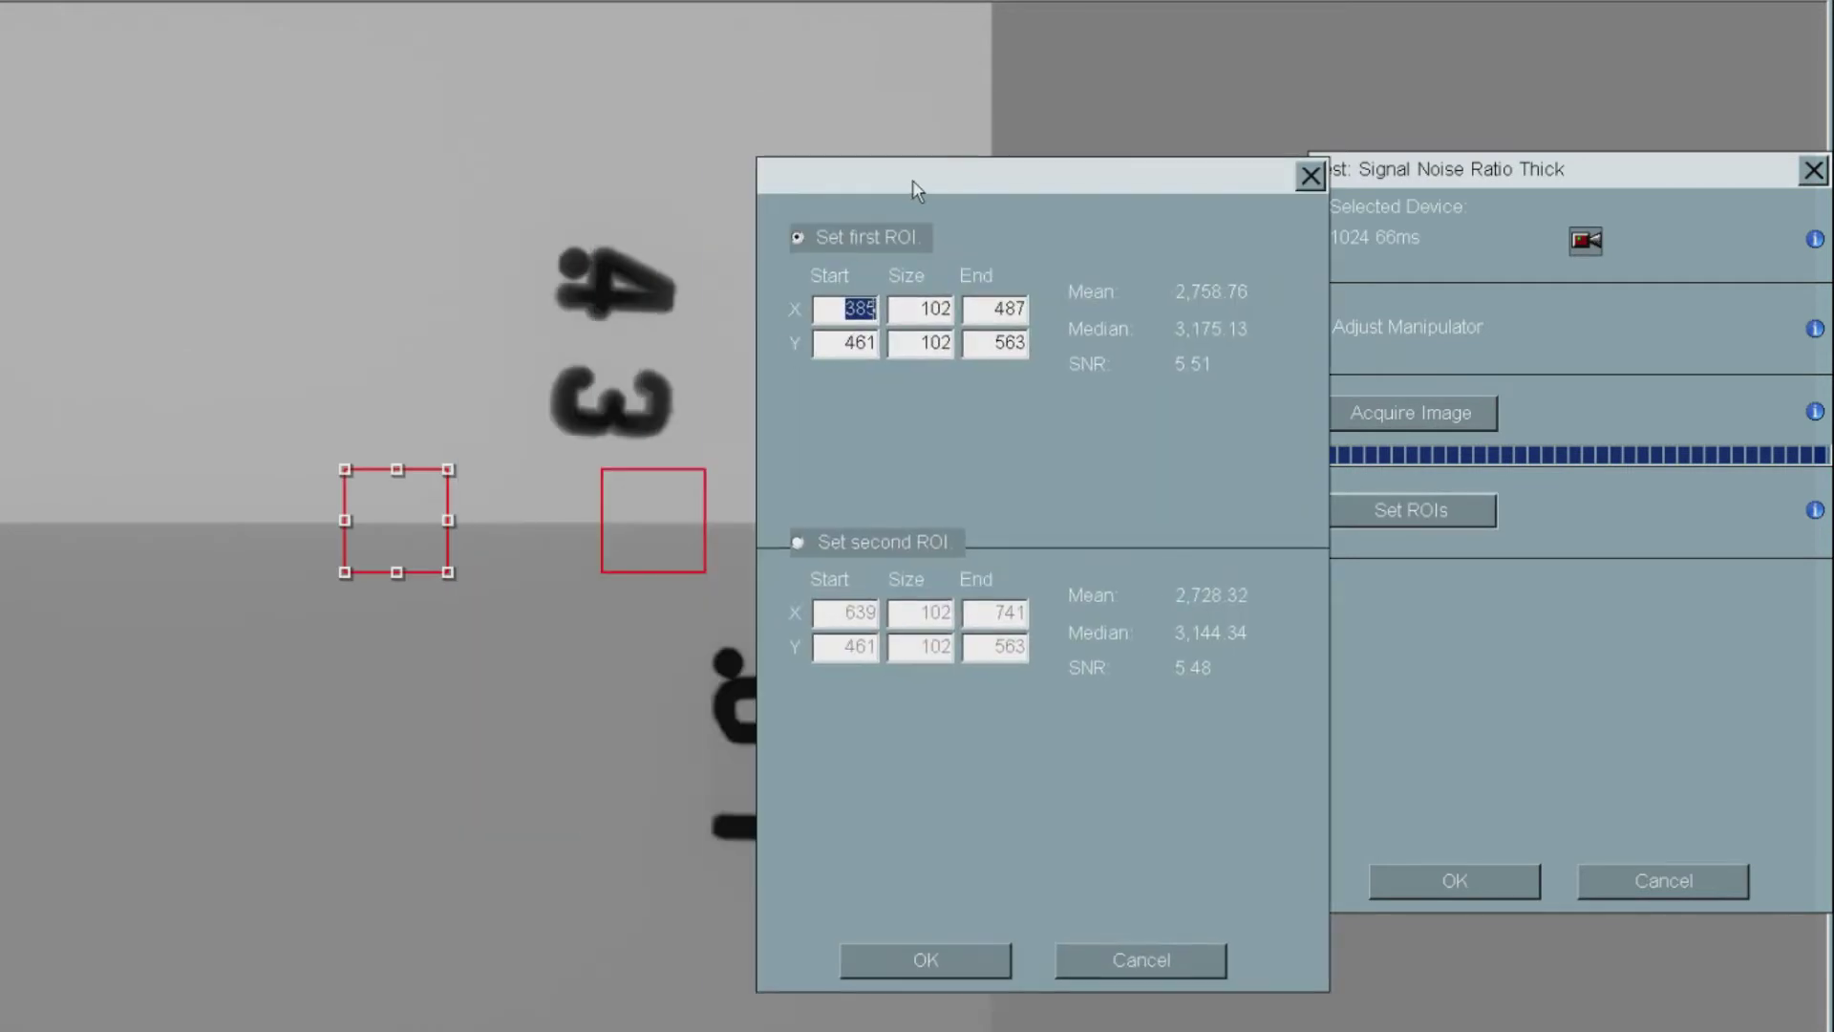
Move both thick SNR regions into the darker lower area, confirm them, and finish test setup
mouse_move(389, 536)
left_mouse_down()
mouse_move(115, 622)
mouse_move(126, 637)
left_mouse_up()
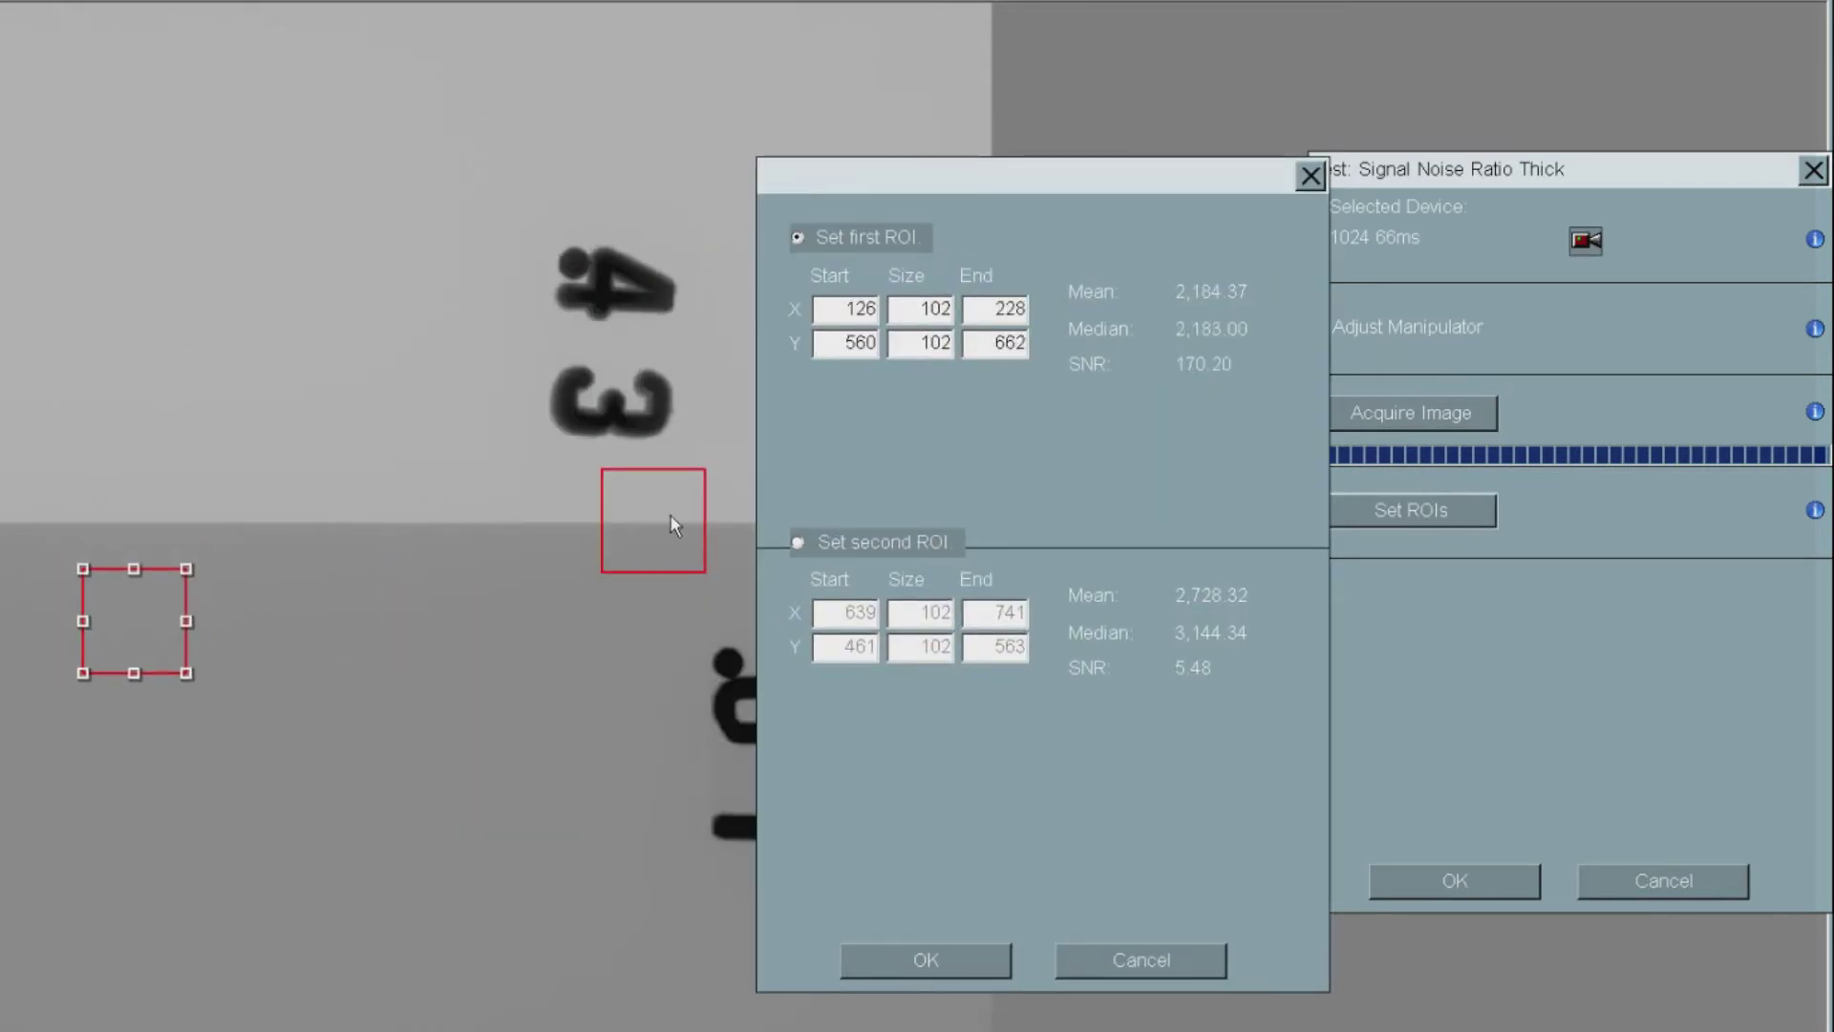
mouse_move(667, 538)
left_mouse_down()
mouse_move(556, 903)
mouse_move(545, 876)
mouse_move(484, 864)
left_mouse_up()
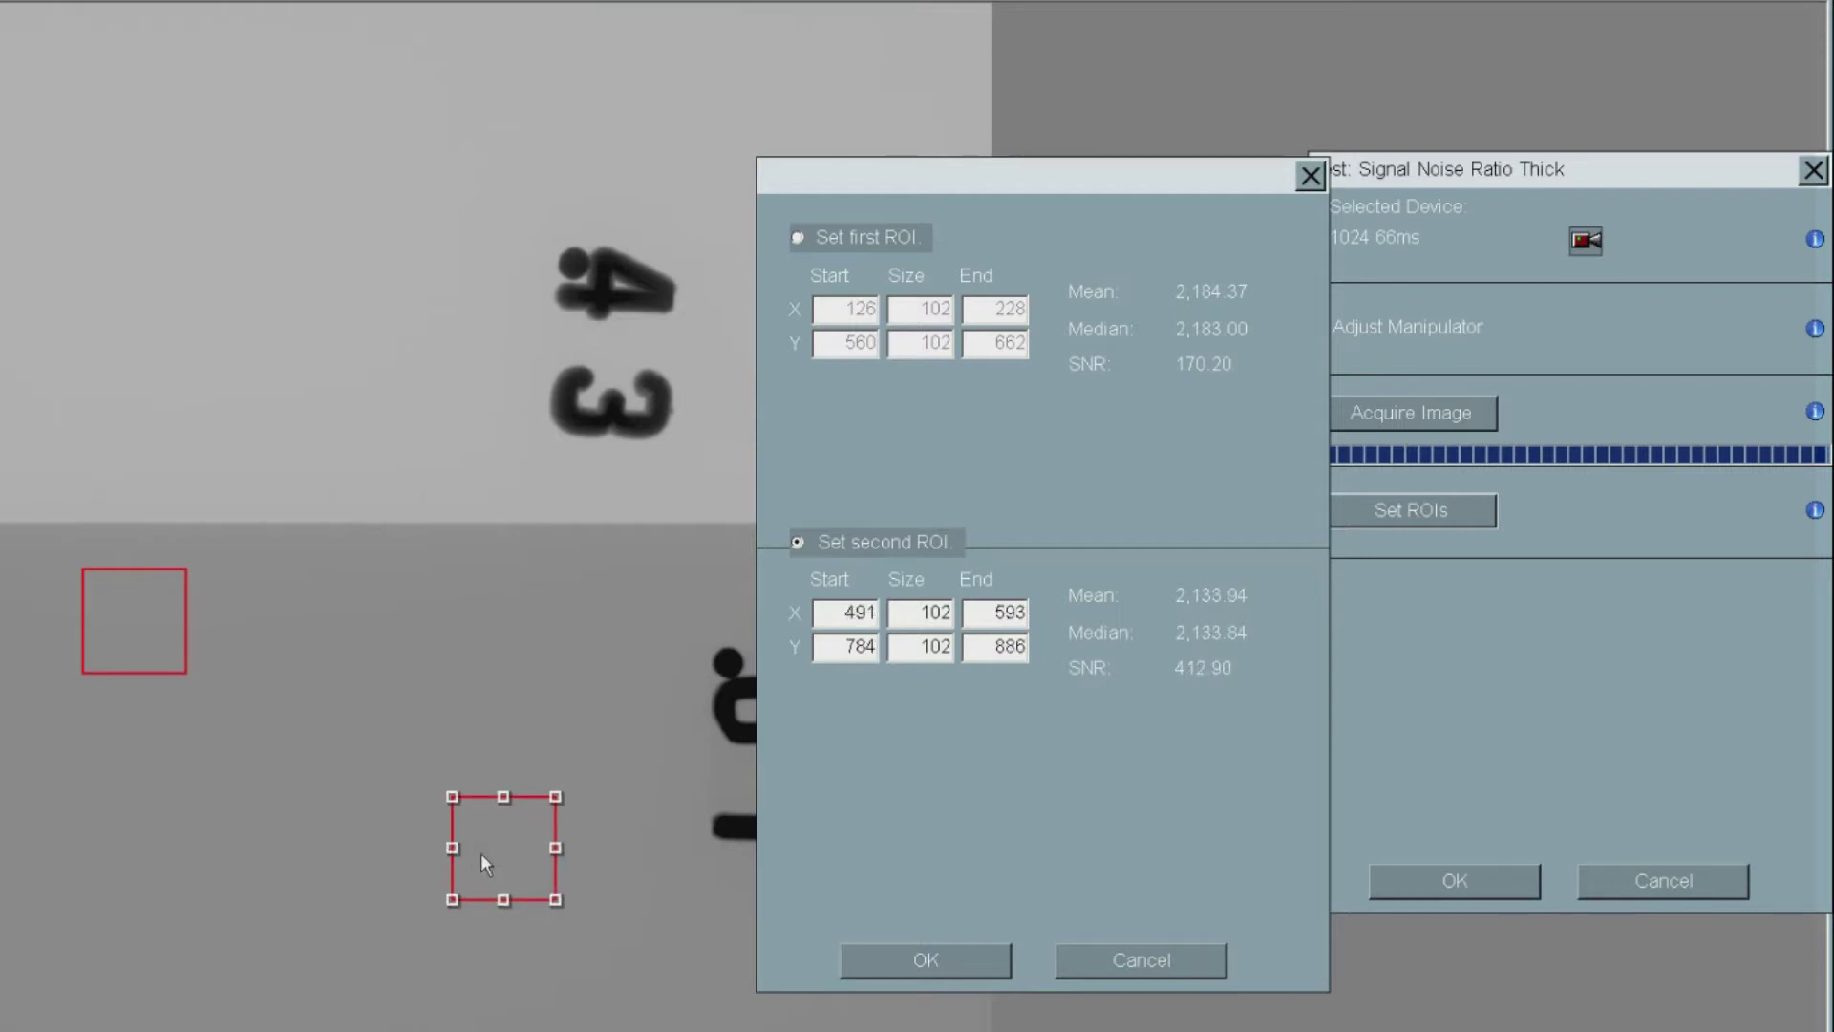
left_click_drag(130, 620, 167, 641)
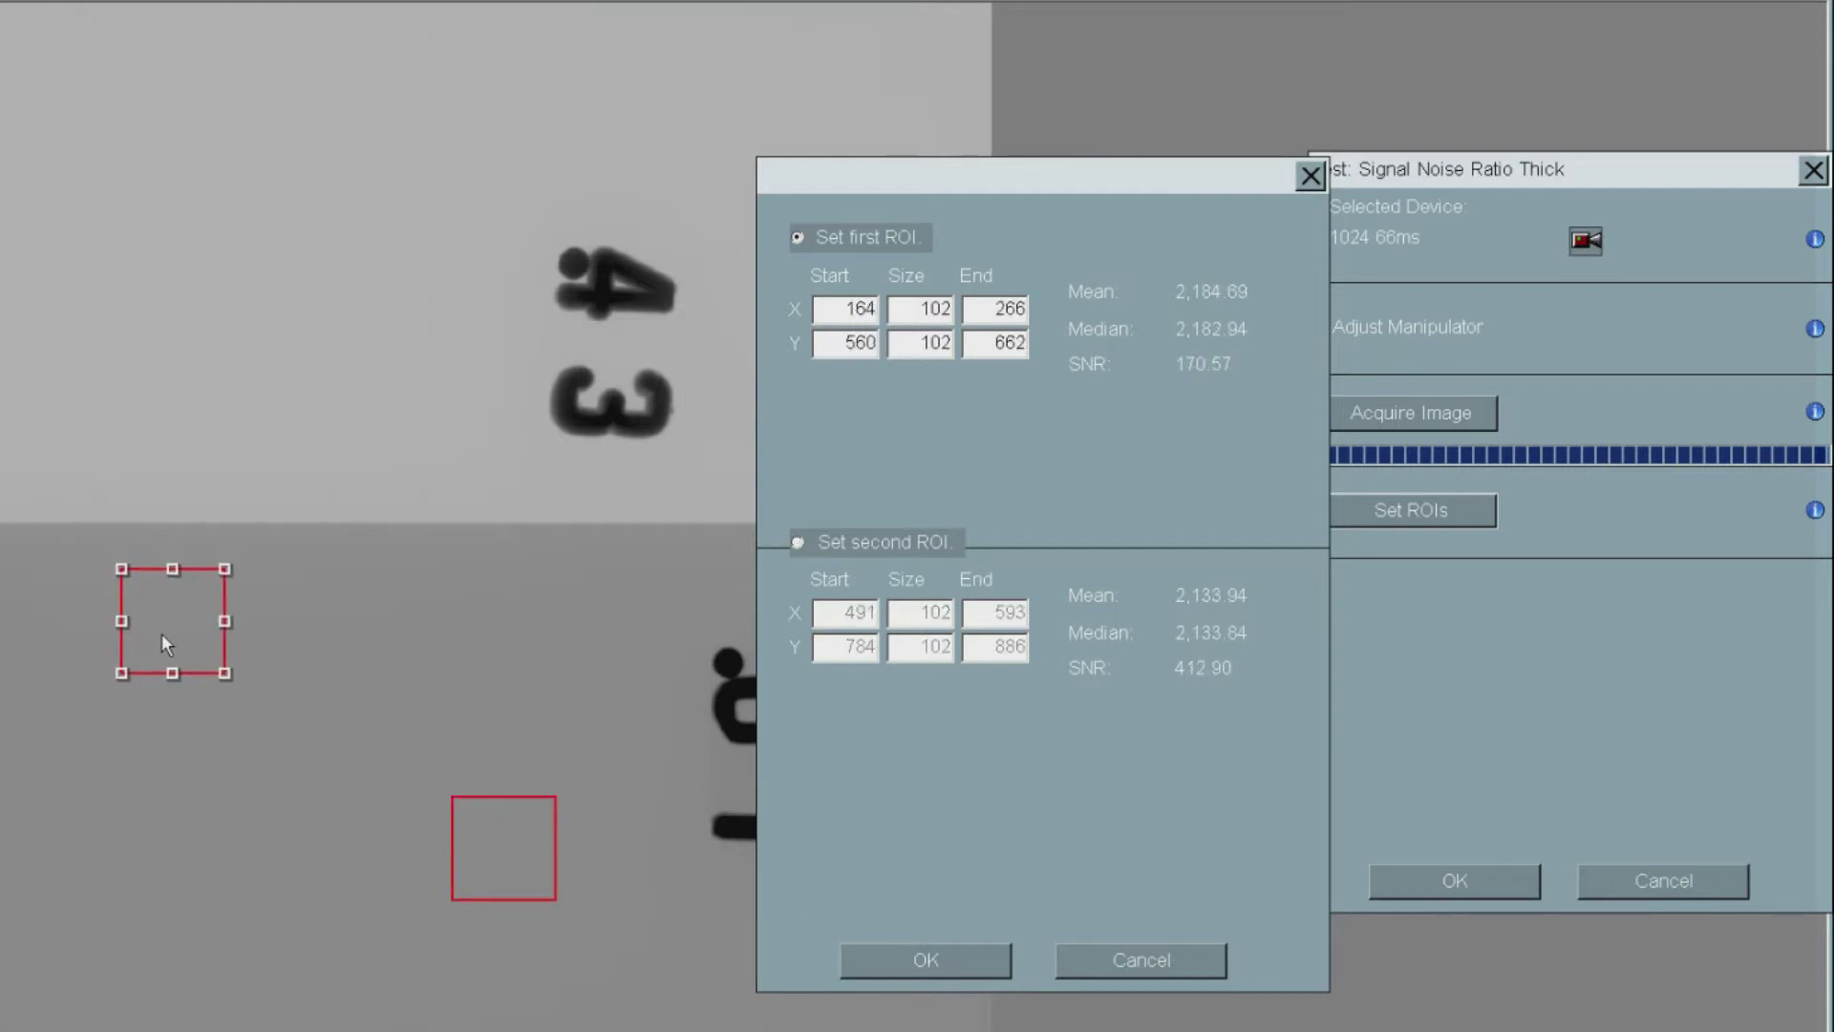
left_click(938, 978)
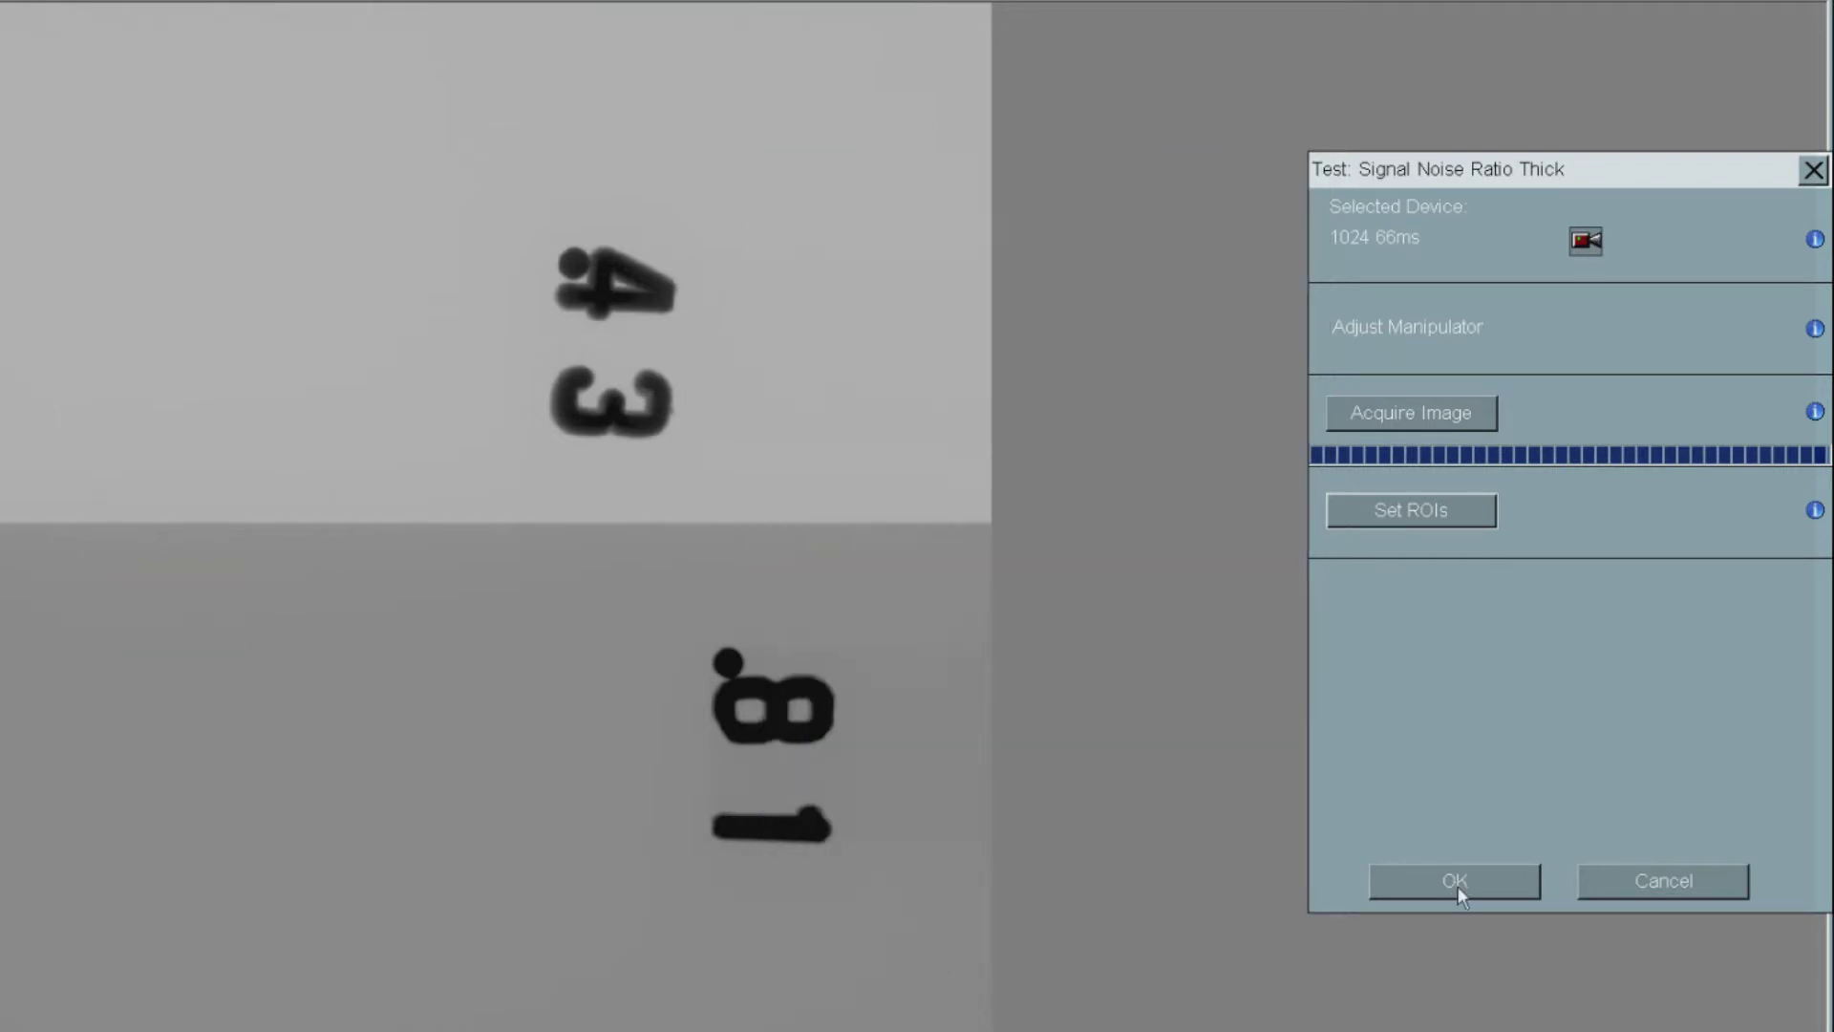
left_click(1455, 882)
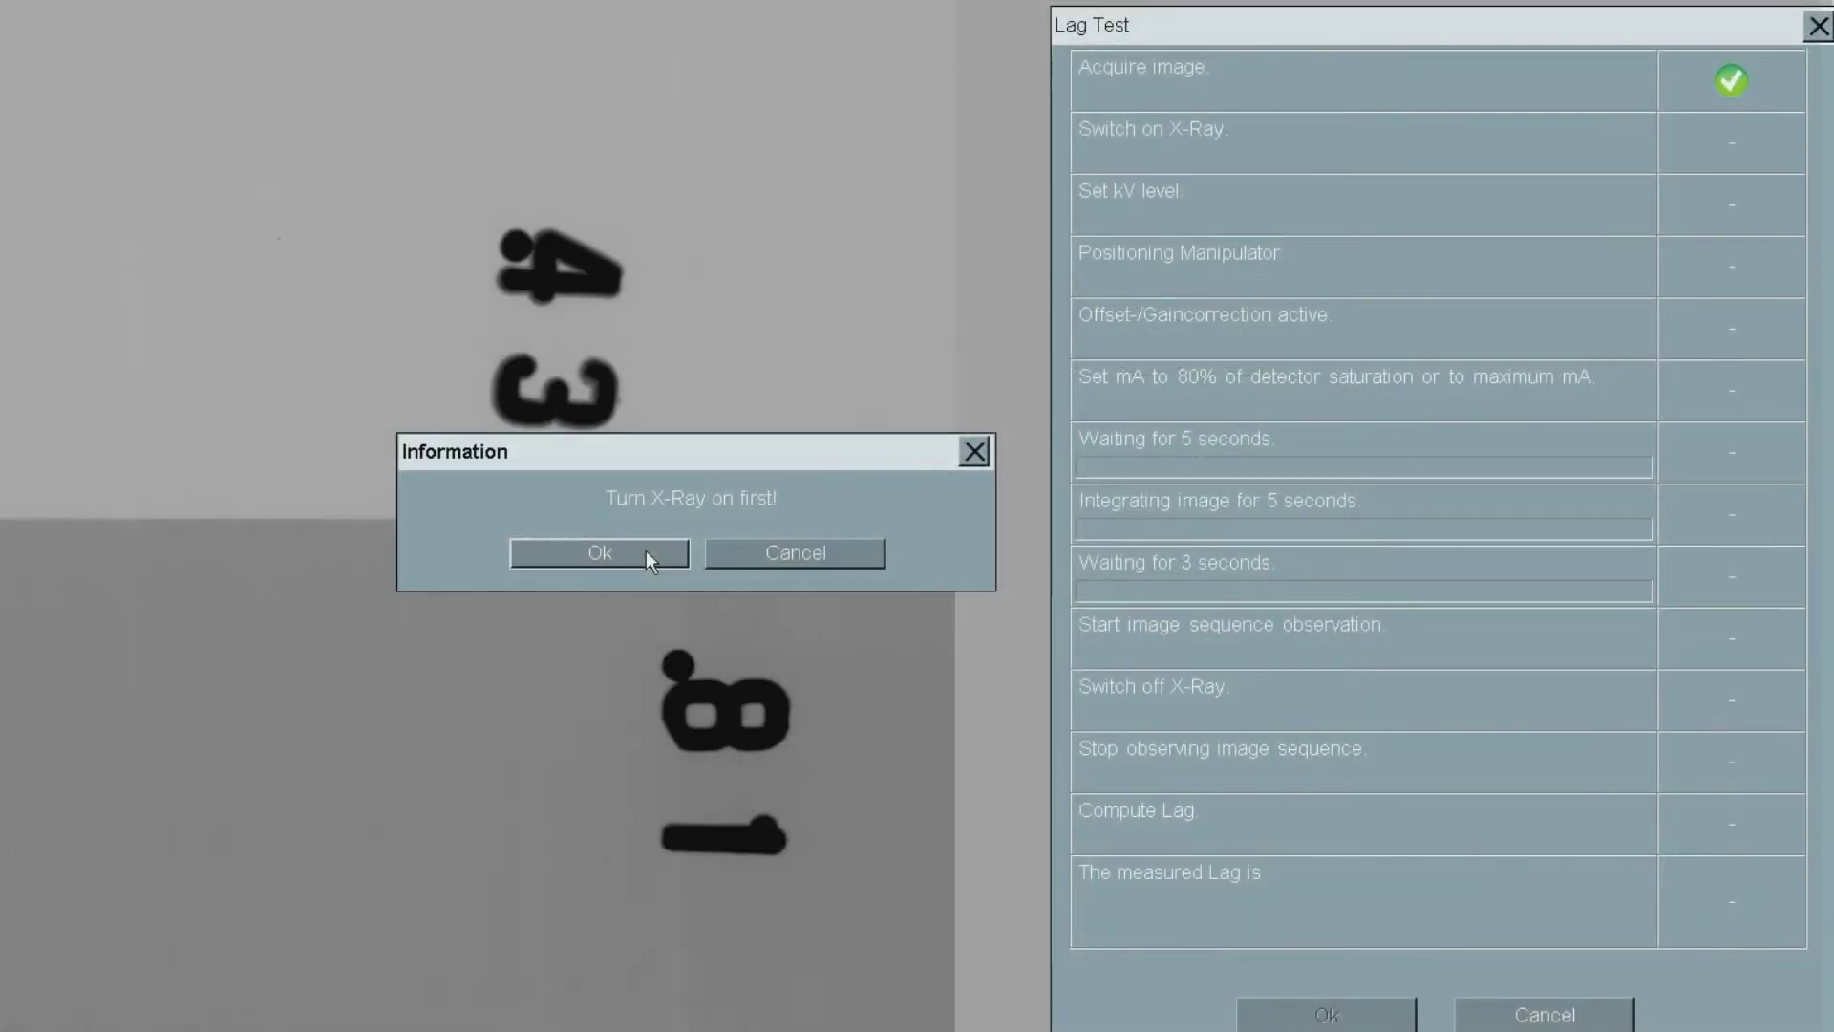
Acknowledge the 'Turn X-Ray on first!' message so the automatic Lag Test continues
left_click(647, 556)
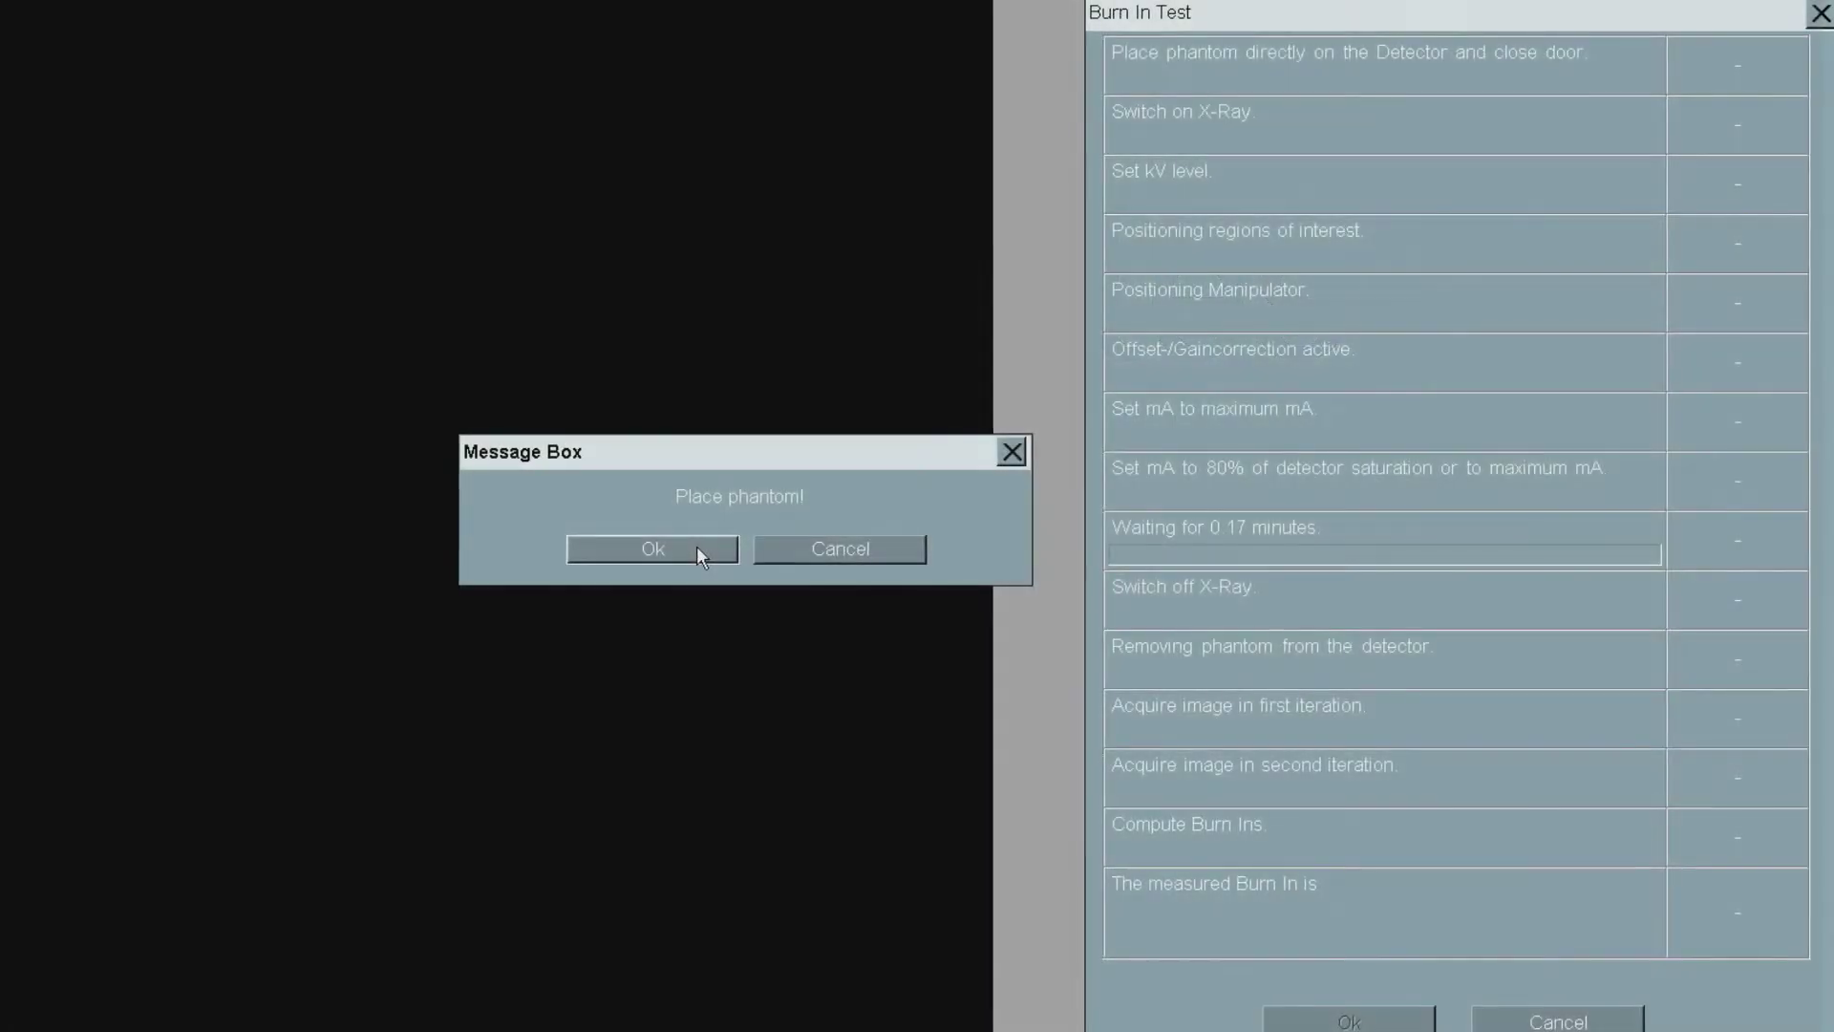
Confirm the phantom was placed, then removed, for the Burn In Test
left_click(698, 548)
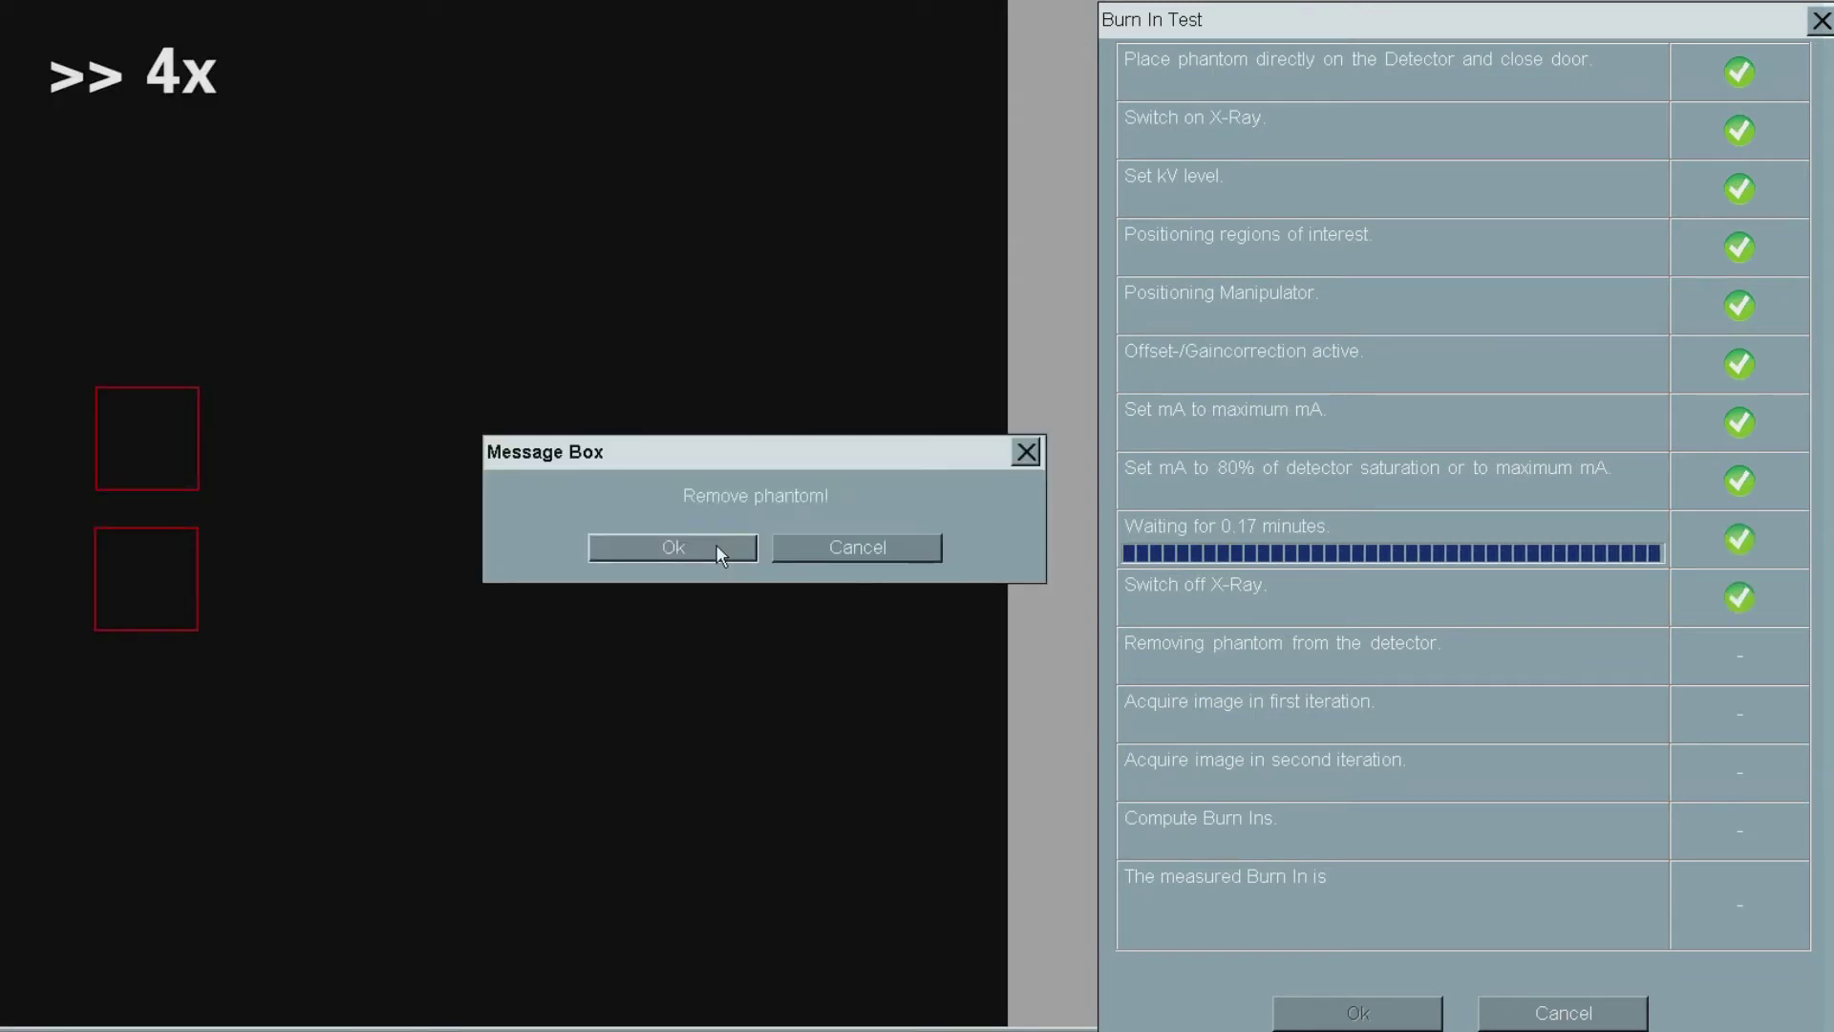
left_click(717, 547)
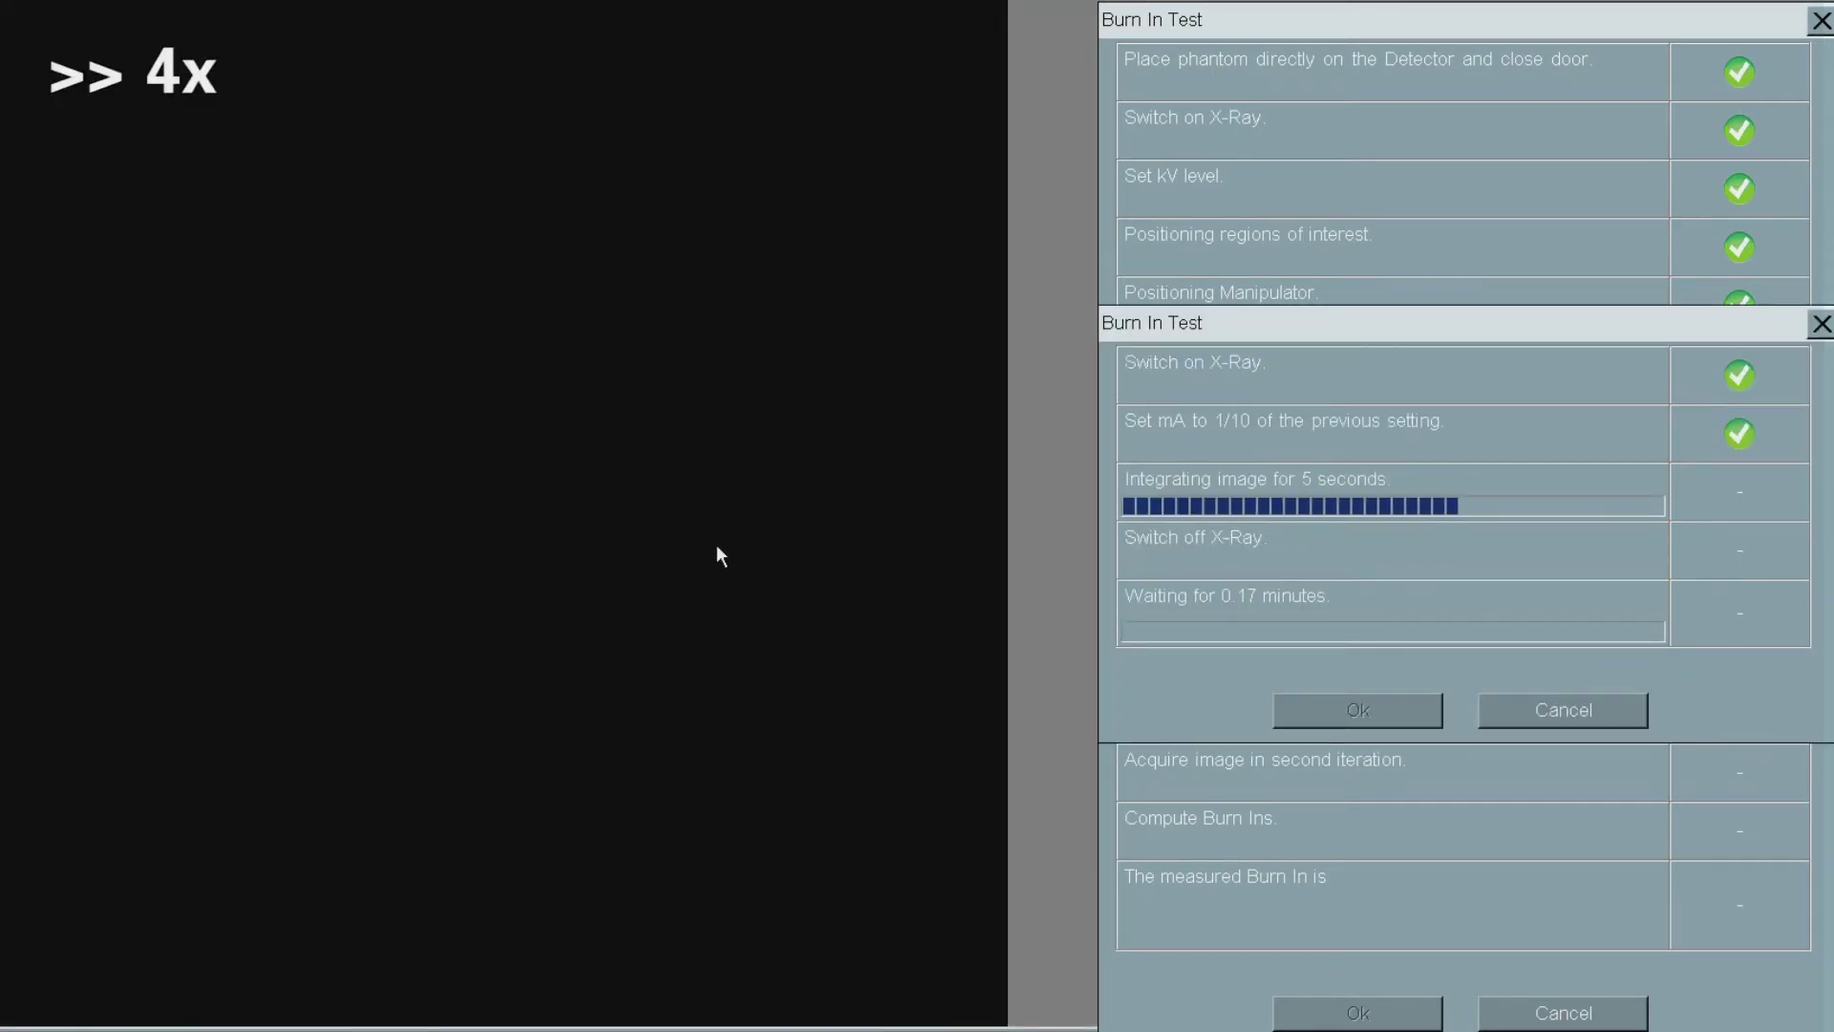